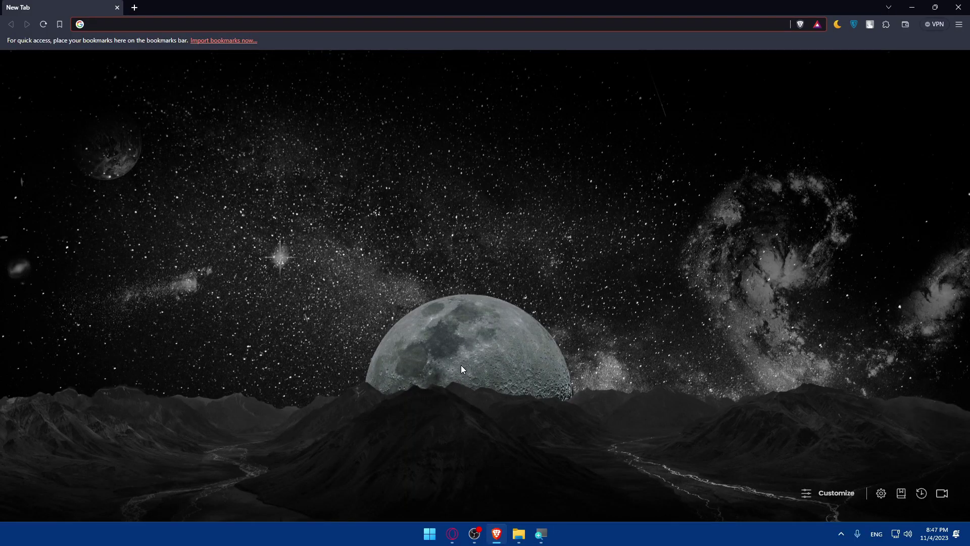
Restore Brave and load cjdropshipping.com from the address bar.
left_click(497, 540)
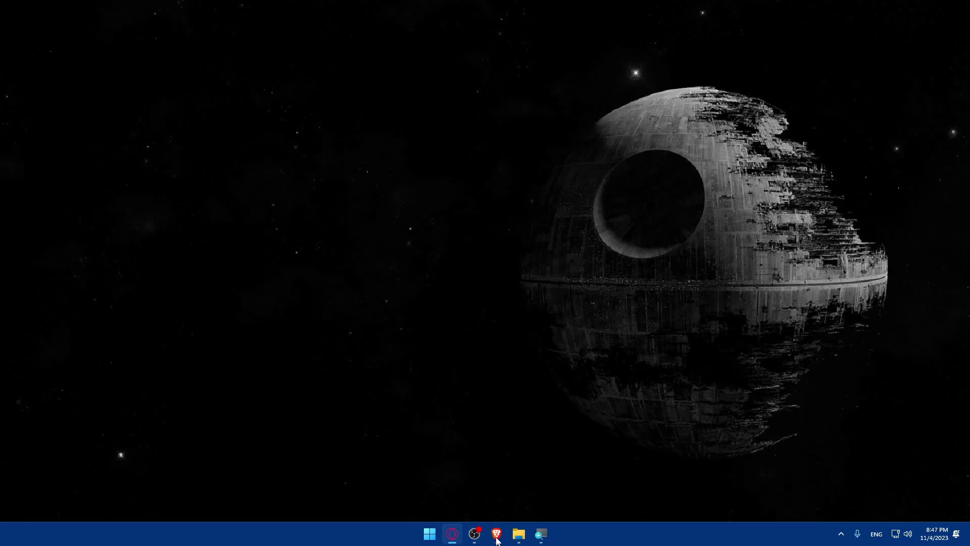
left_click(497, 540)
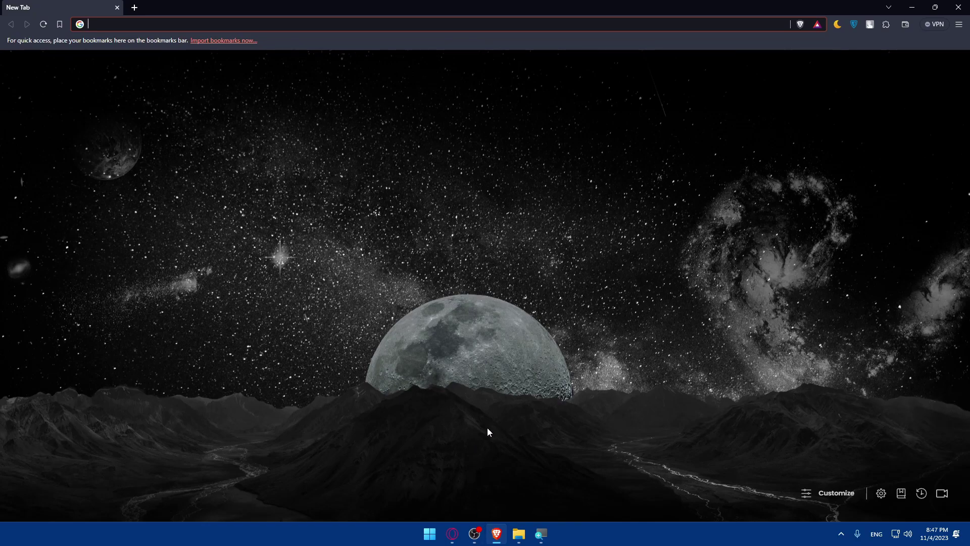
left_click(134, 27)
type("cjd")
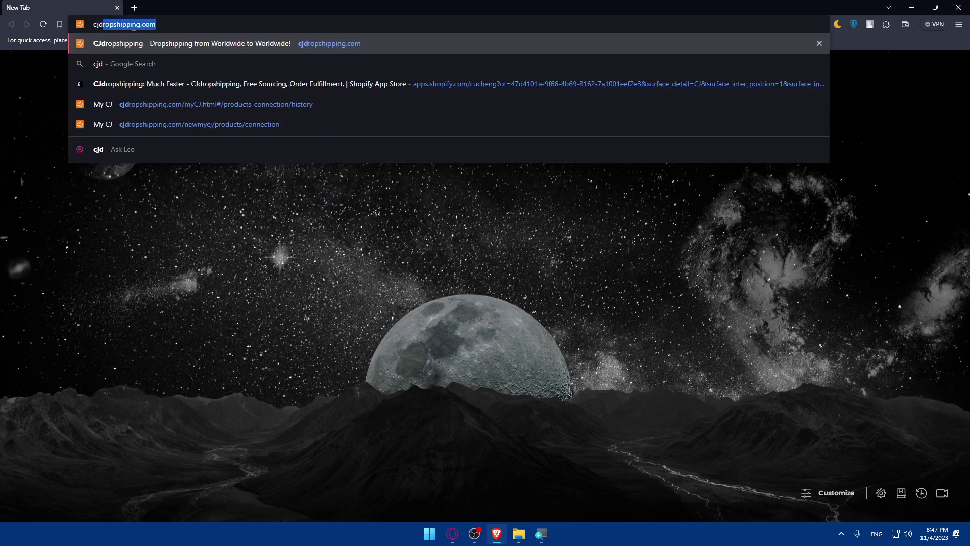
type("ropshipping.com")
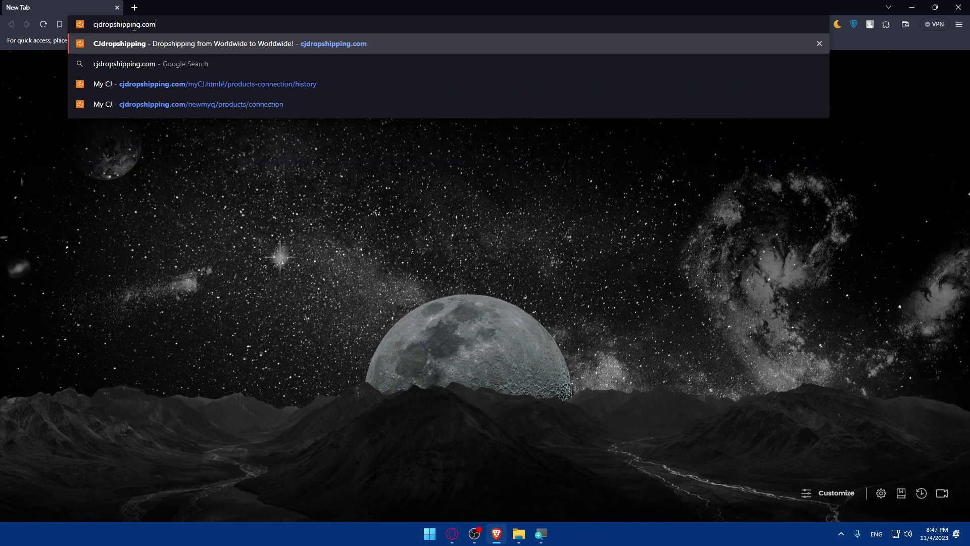
key("Return")
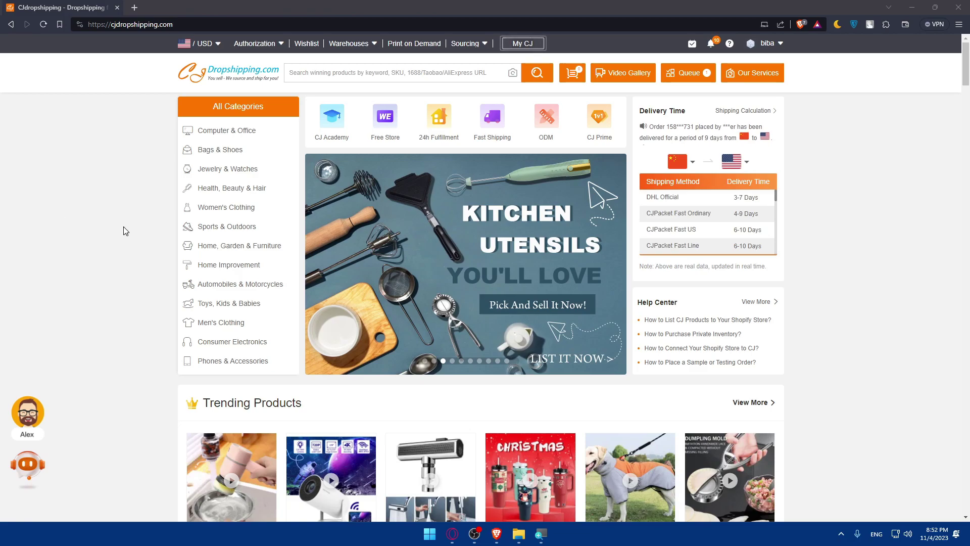
Log out of CJdropshipping, then sign back in with the Google account.
mouse_move(774, 44)
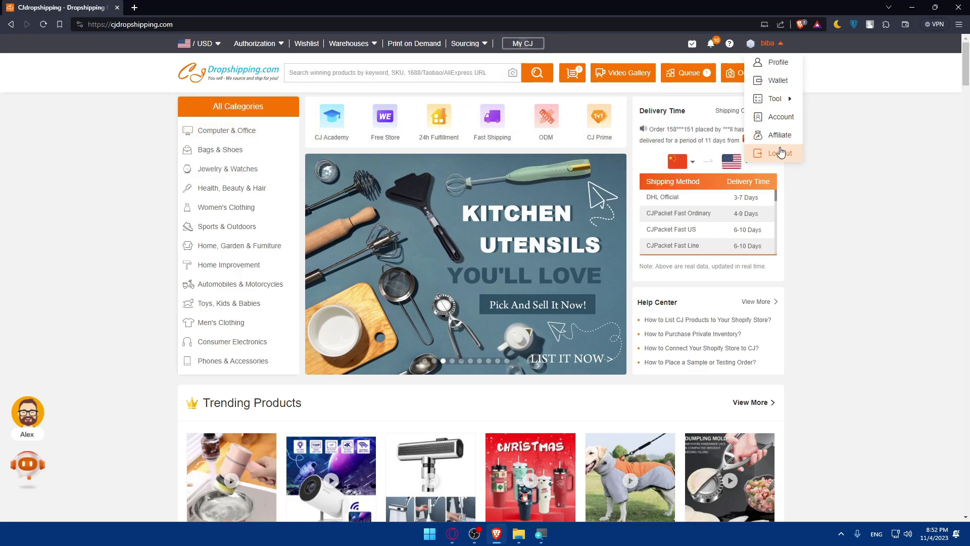
left_click(778, 81)
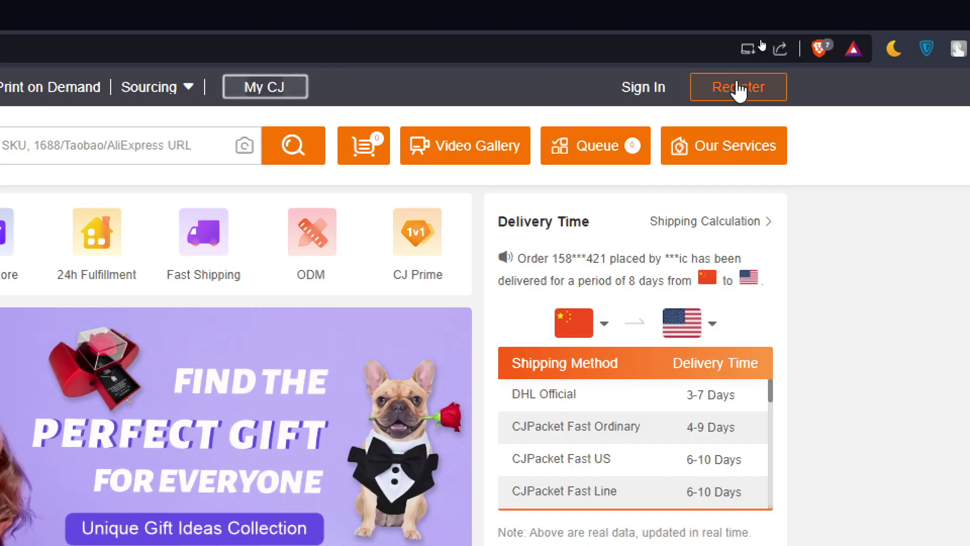
left_click(642, 89)
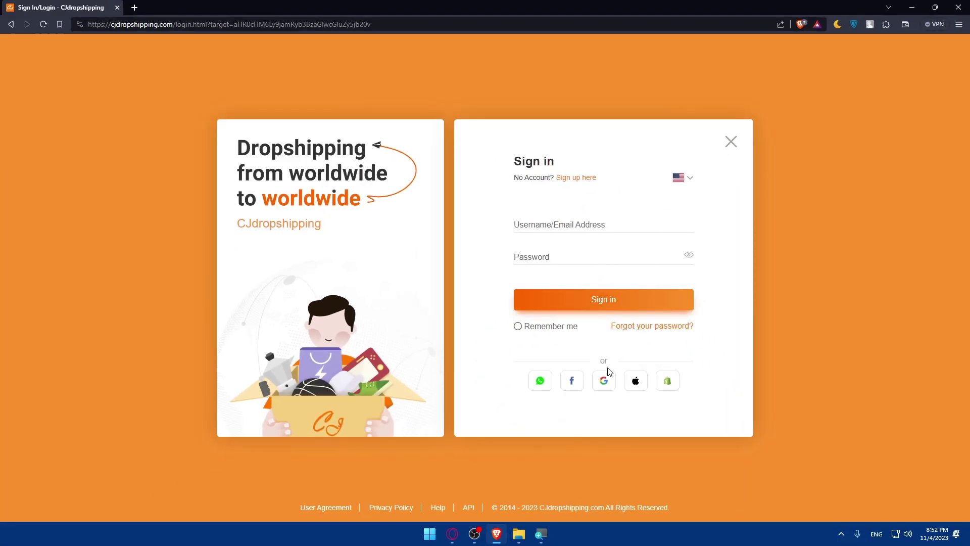
left_click(607, 376)
left_click(437, 258)
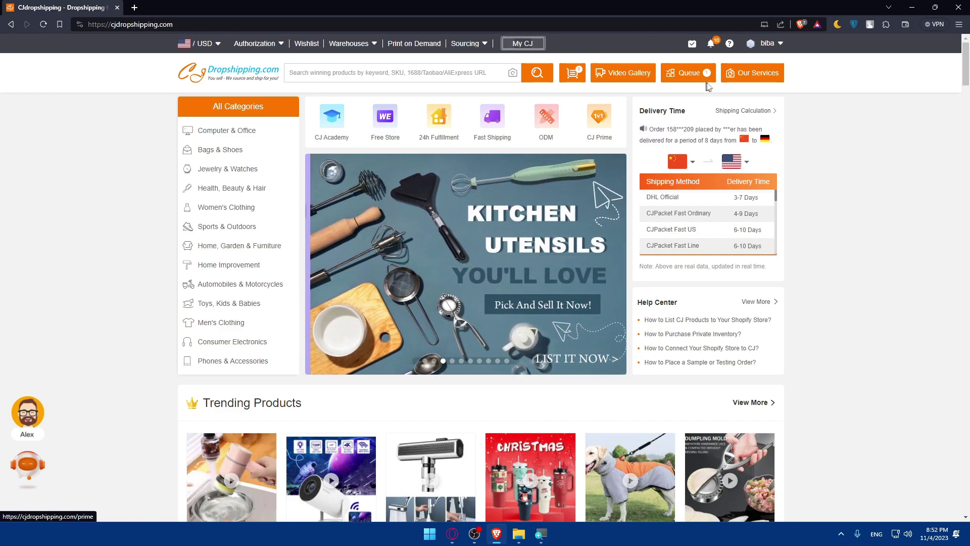
Open Account > Store Authorization and scroll through the supported store platforms.
mouse_move(765, 44)
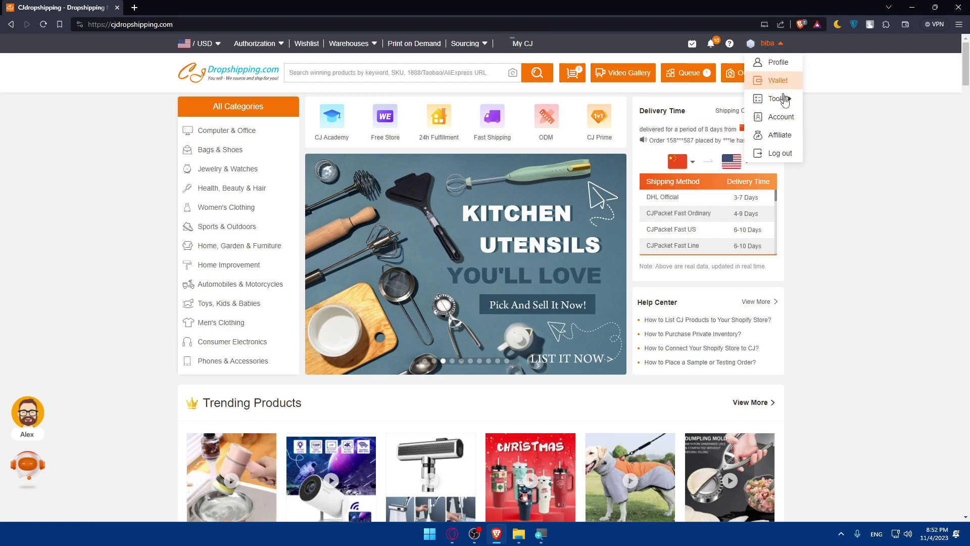
left_click(783, 122)
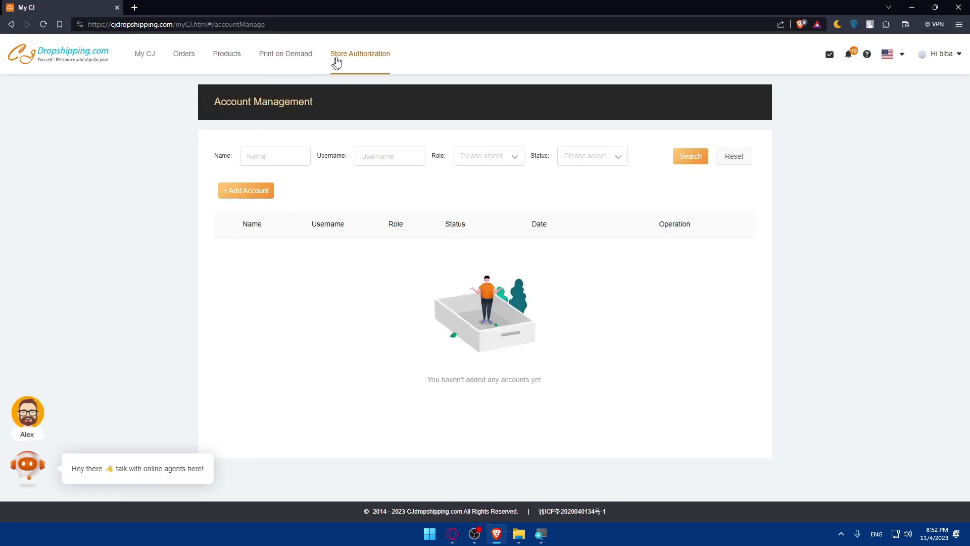
left_click(336, 56)
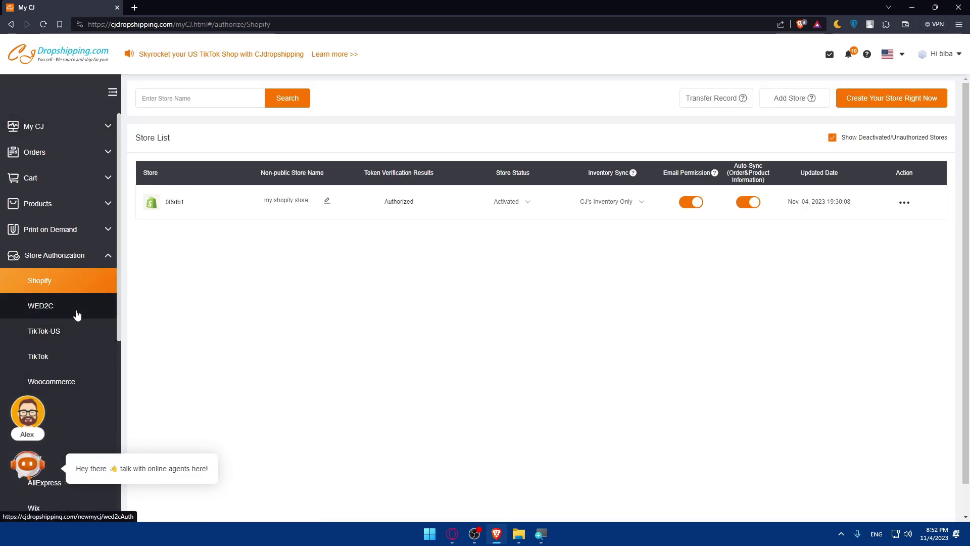
scroll(75, 293, "down", 2)
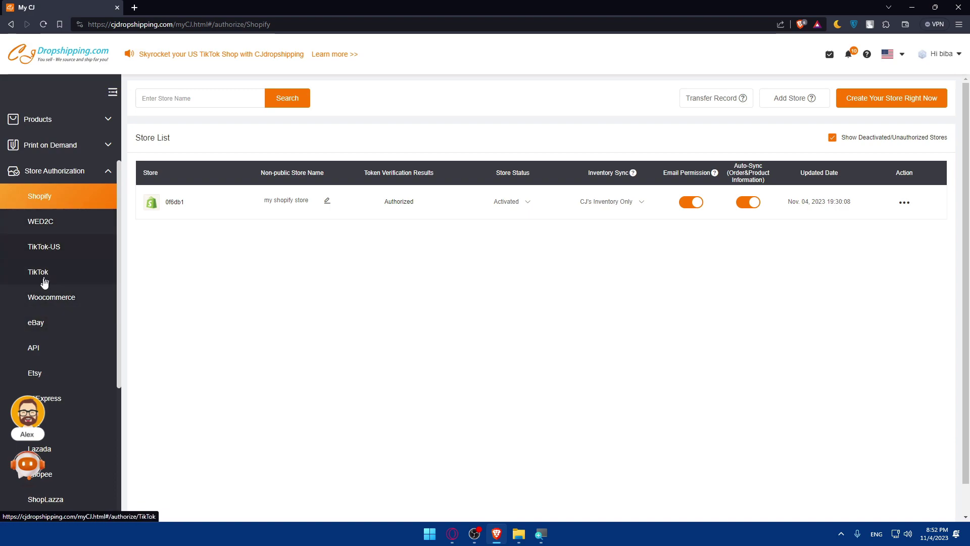
scroll(45, 318, "down", 2)
scroll(55, 318, "down", 4)
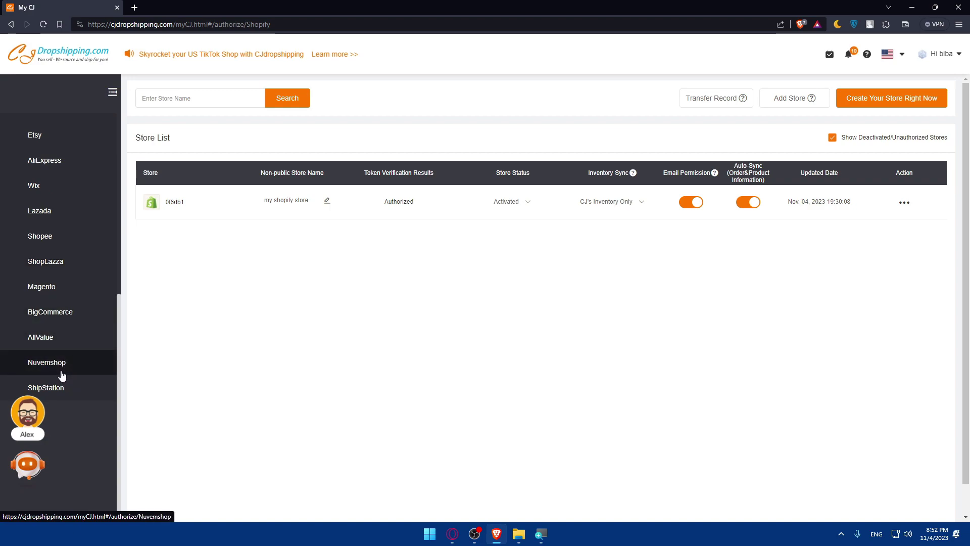
scroll(53, 329, "up", 6)
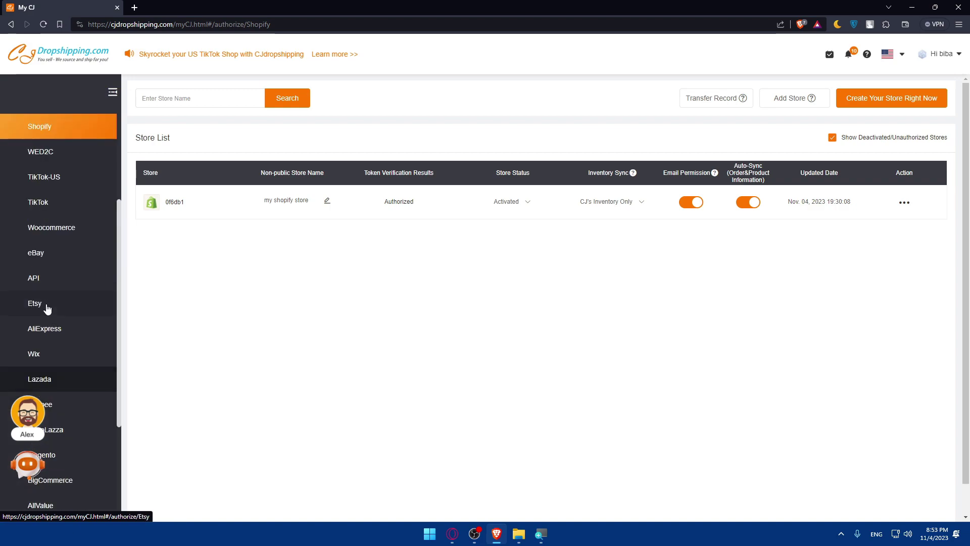
scroll(46, 309, "up", 2)
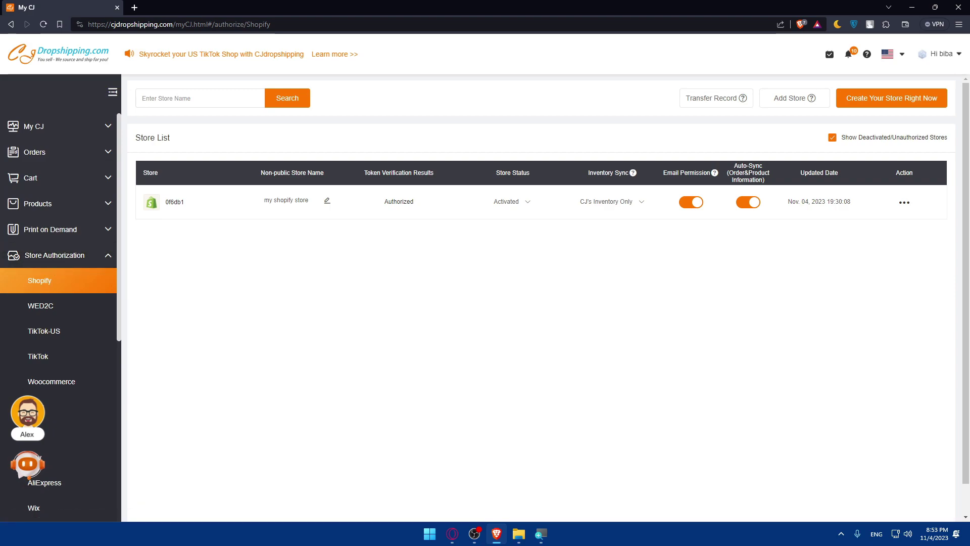
scroll(80, 327, "down", 2)
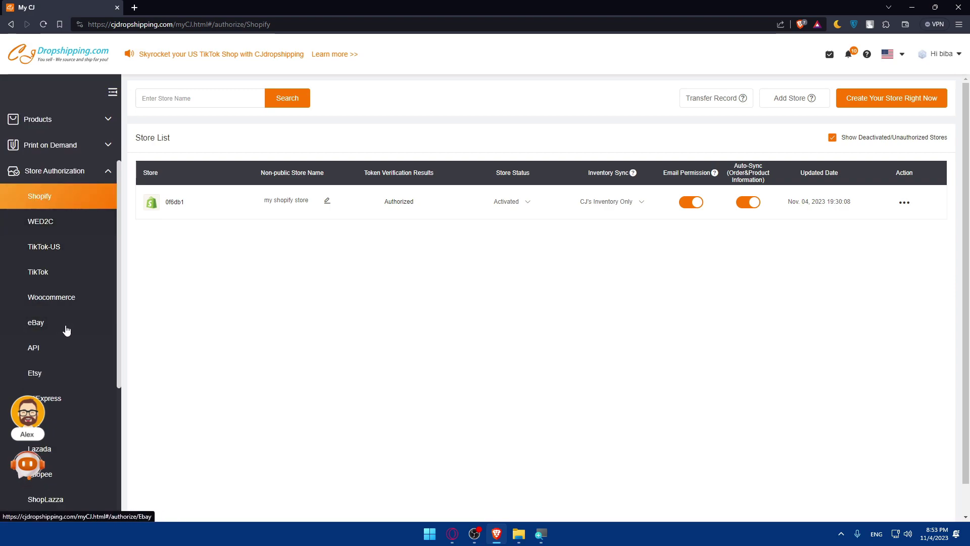
left_click(55, 348)
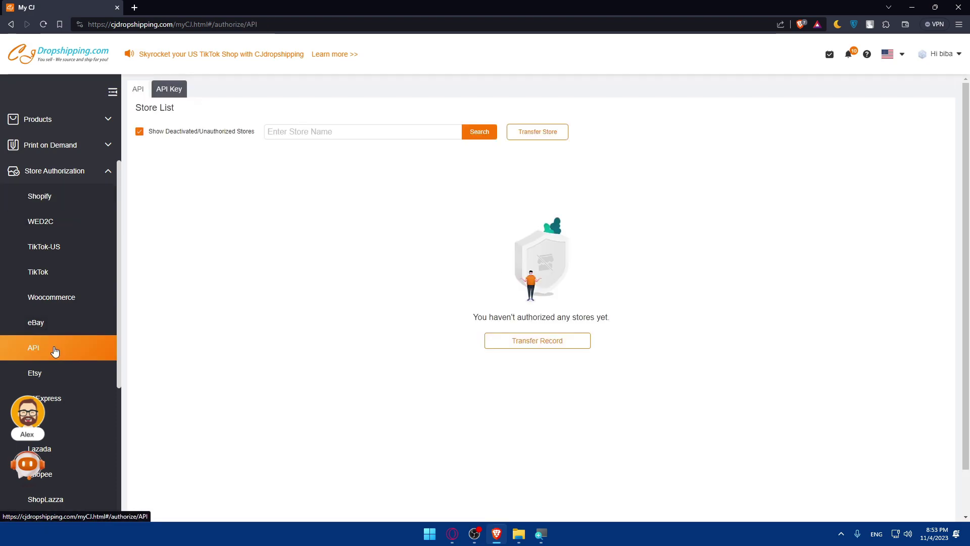
left_click(528, 350)
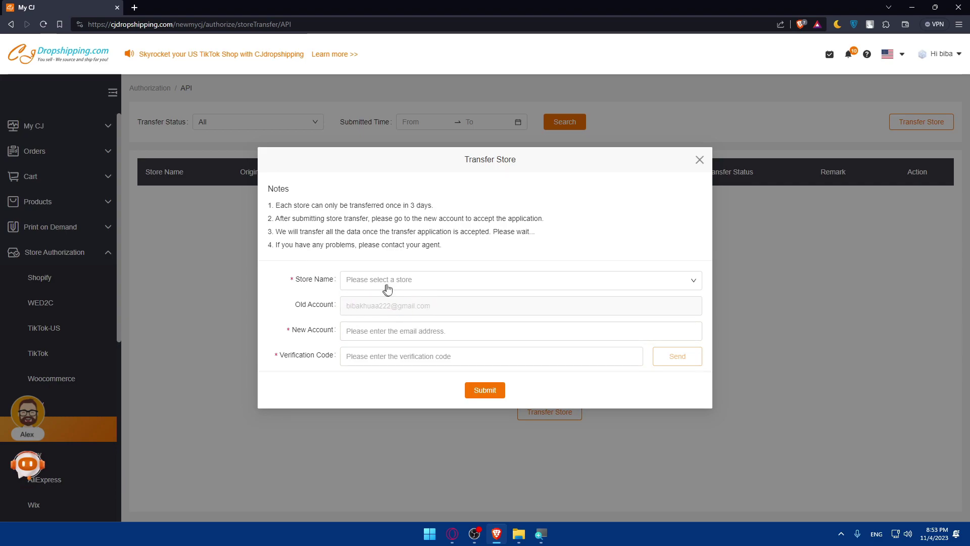
left_click(420, 283)
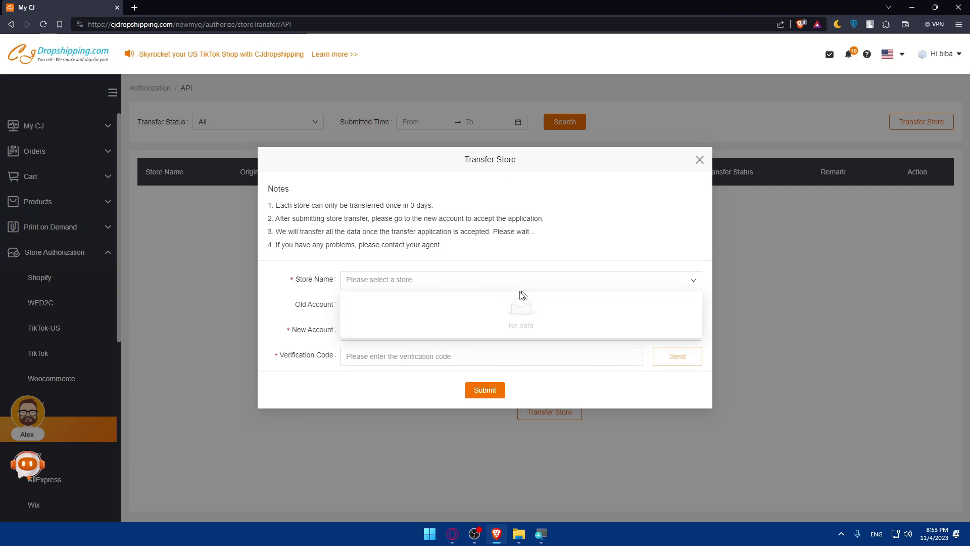
left_click(700, 159)
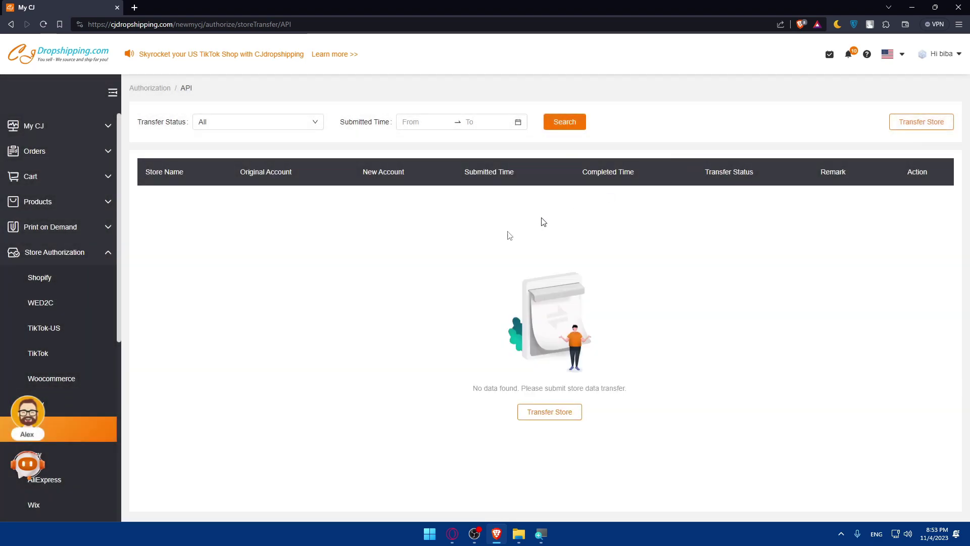
left_click(107, 348)
scroll(92, 336, "down", 5)
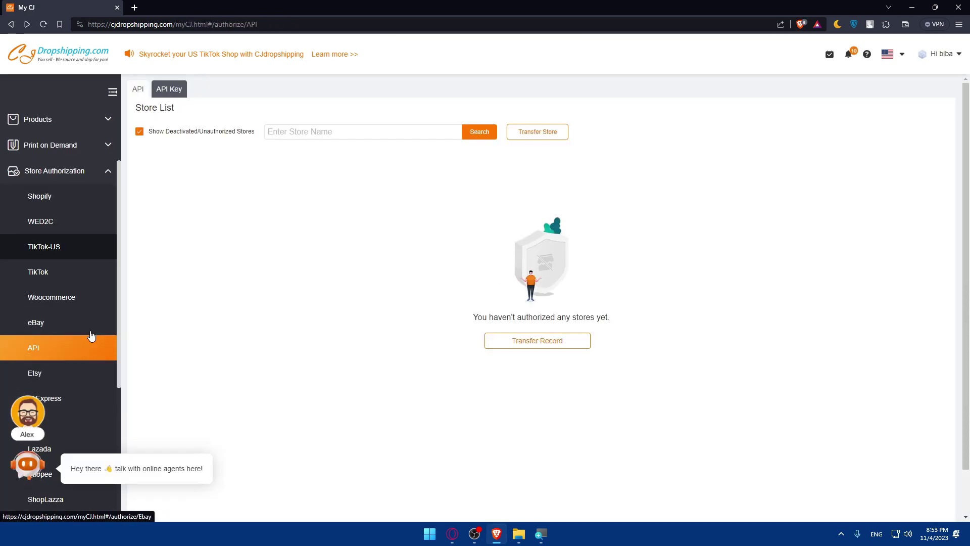
scroll(91, 331, "up", 1)
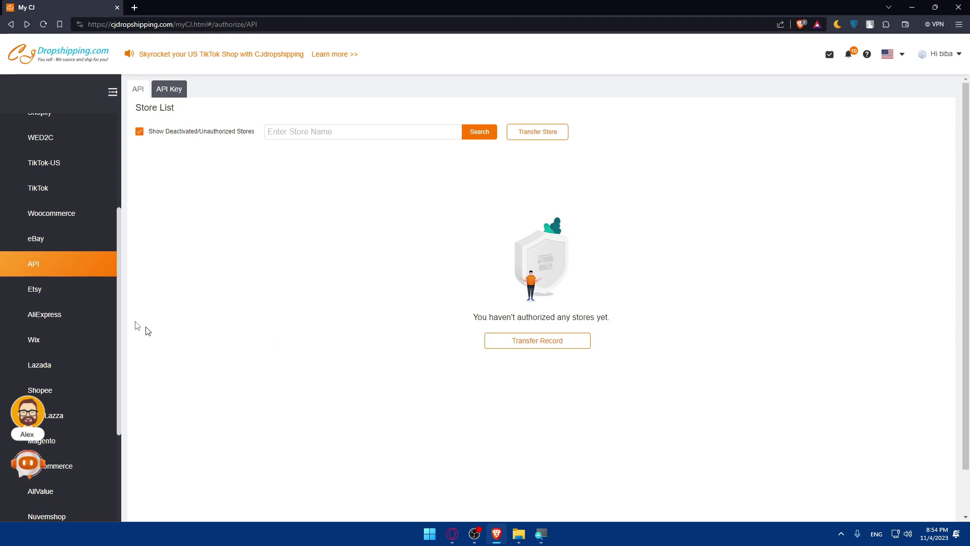
scroll(73, 354, "down", 3)
scroll(72, 360, "up", 8)
scroll(67, 277, "down", 8)
scroll(67, 283, "up", 8)
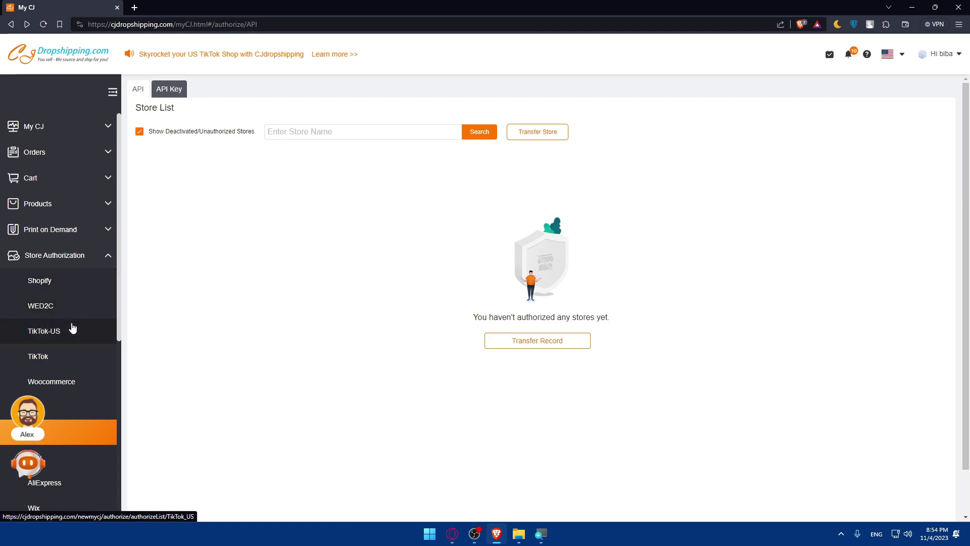
Ask the support chat how to connect an Amazon store and read the not-supported reply.
left_click(22, 471)
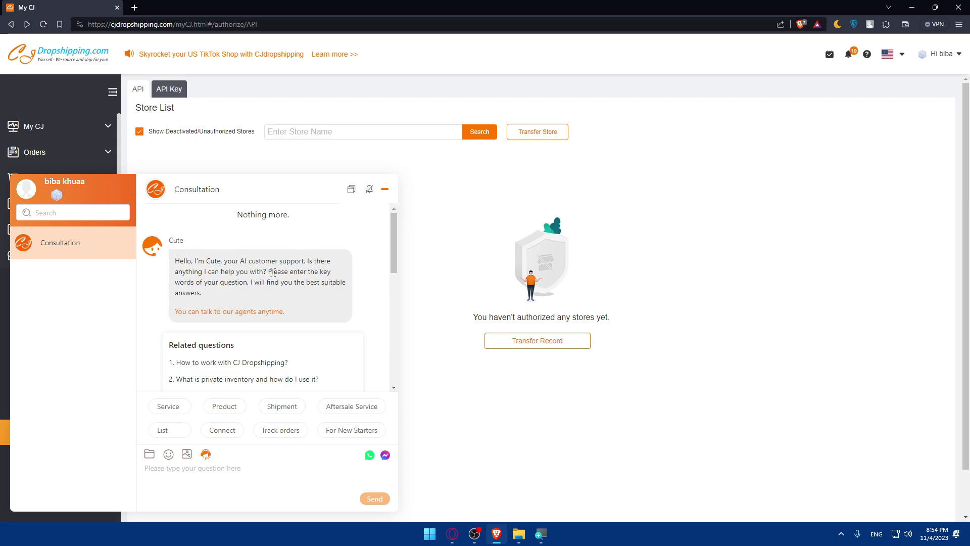
scroll(272, 272, "down", 3)
left_click(312, 278)
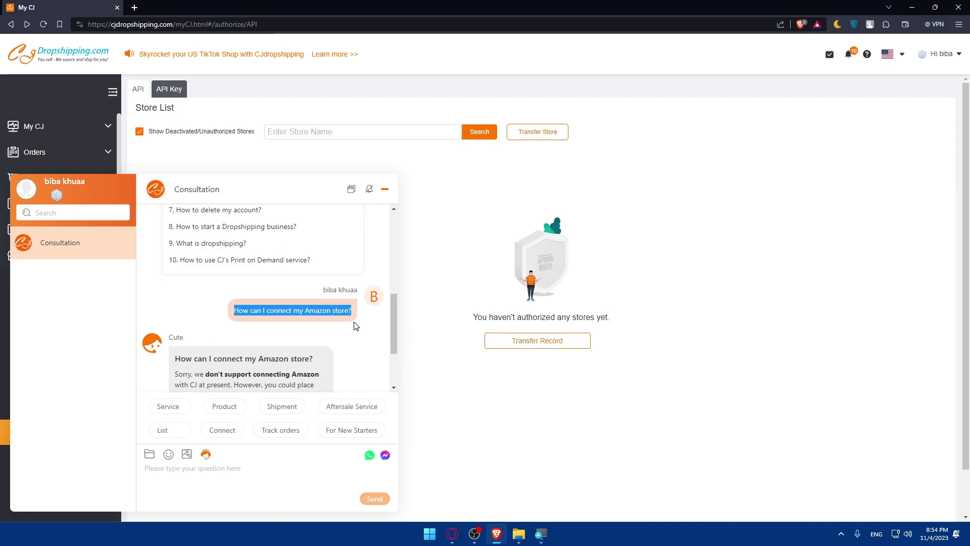
scroll(203, 361, "down", 2)
left_click(186, 291)
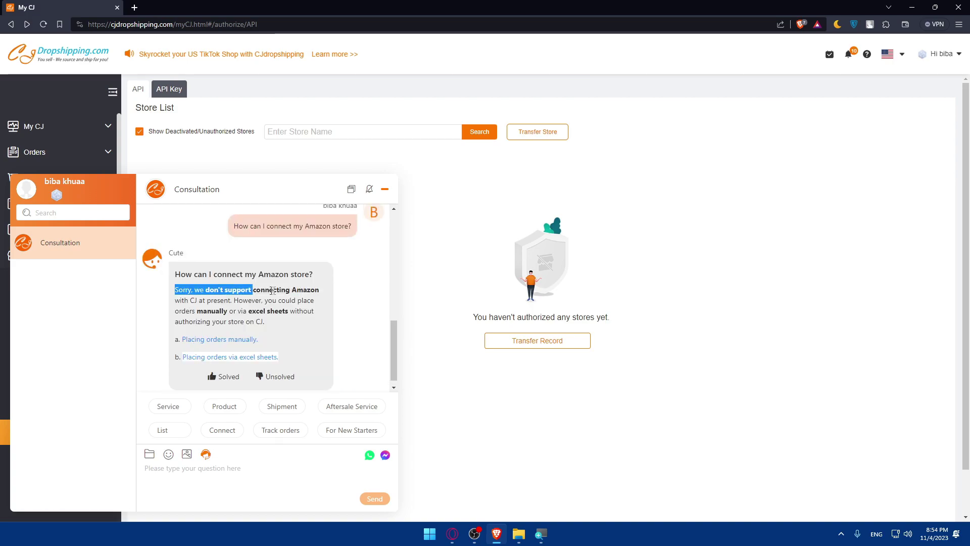
left_click_drag(272, 291, 304, 324)
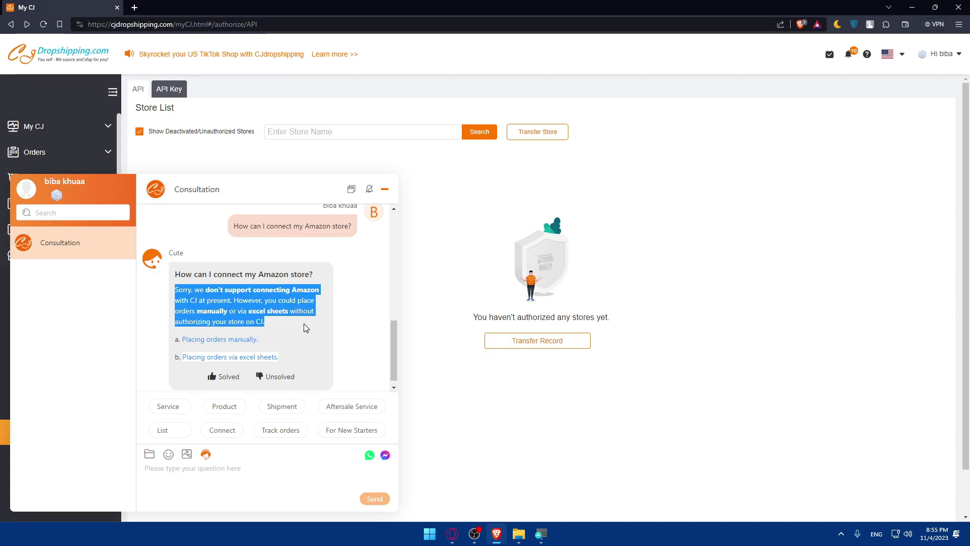
left_click(304, 324)
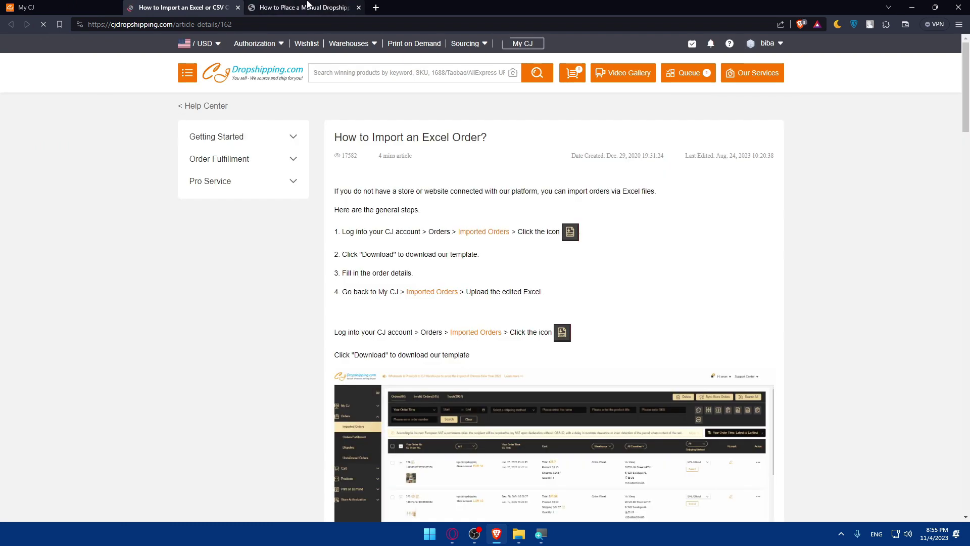
left_click(285, 6)
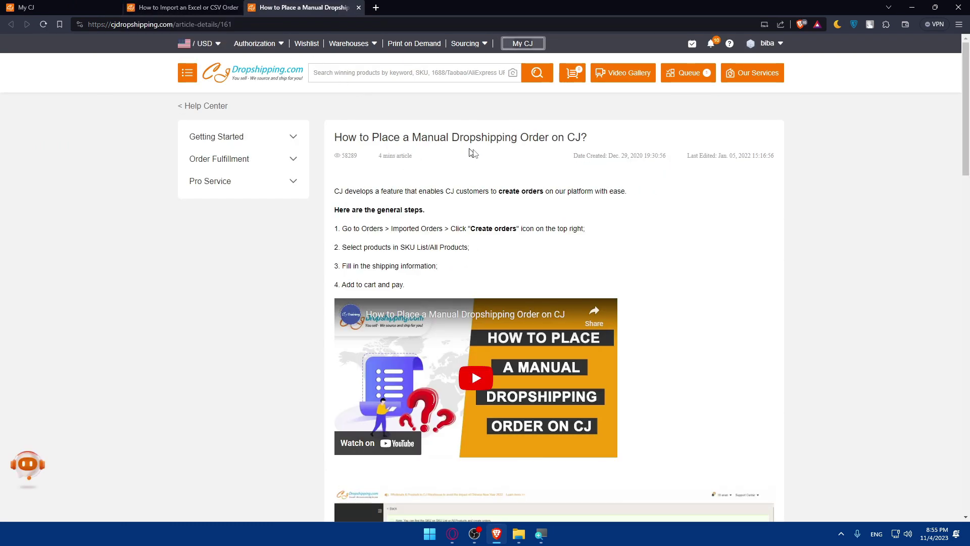
scroll(525, 164, "down", 10)
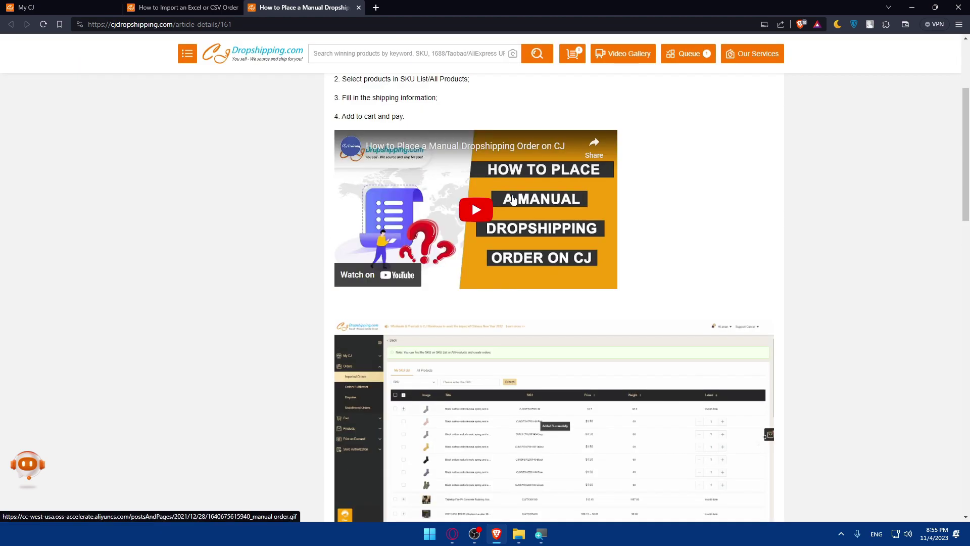
scroll(501, 206, "down", 17)
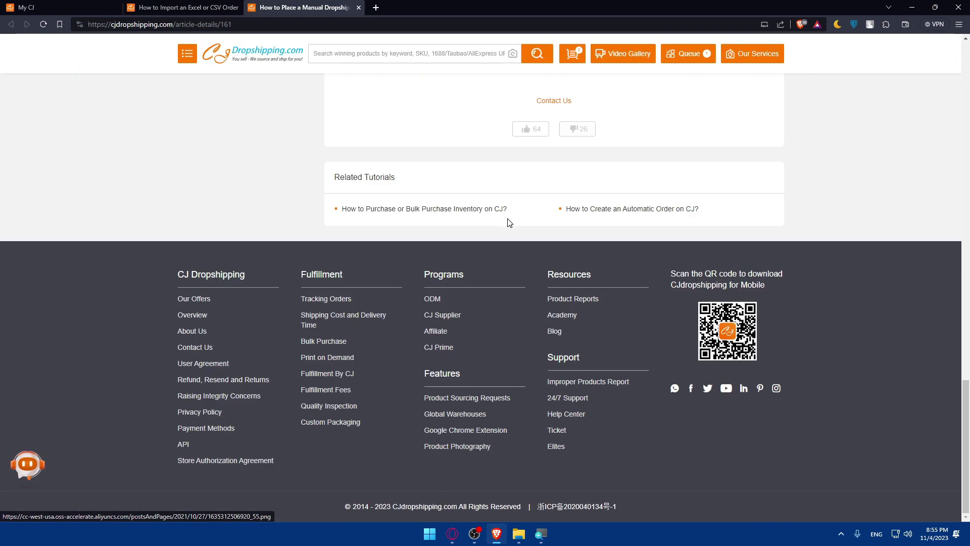
scroll(511, 219, "up", 5)
left_click(194, 12)
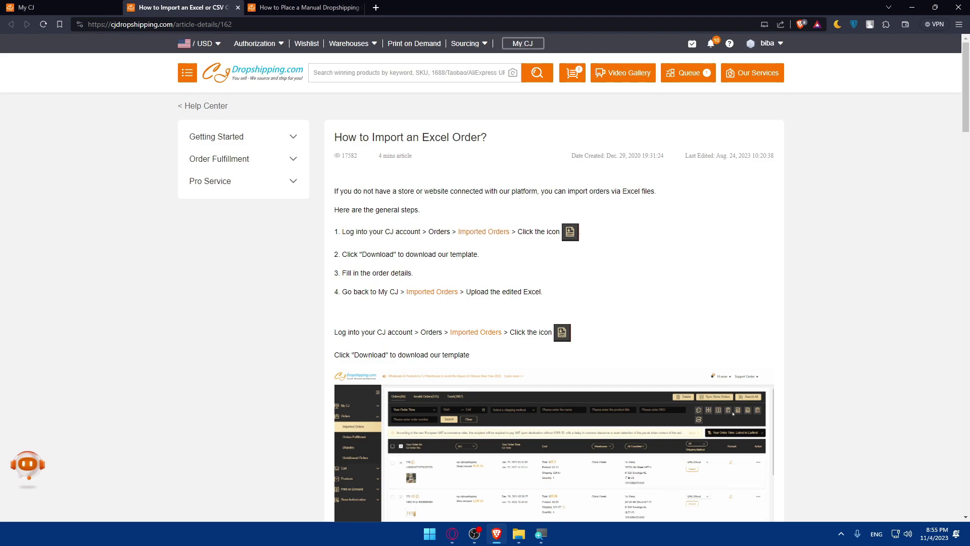
Return to My CJ, close the chat, and open the order management pages.
left_click(69, 6)
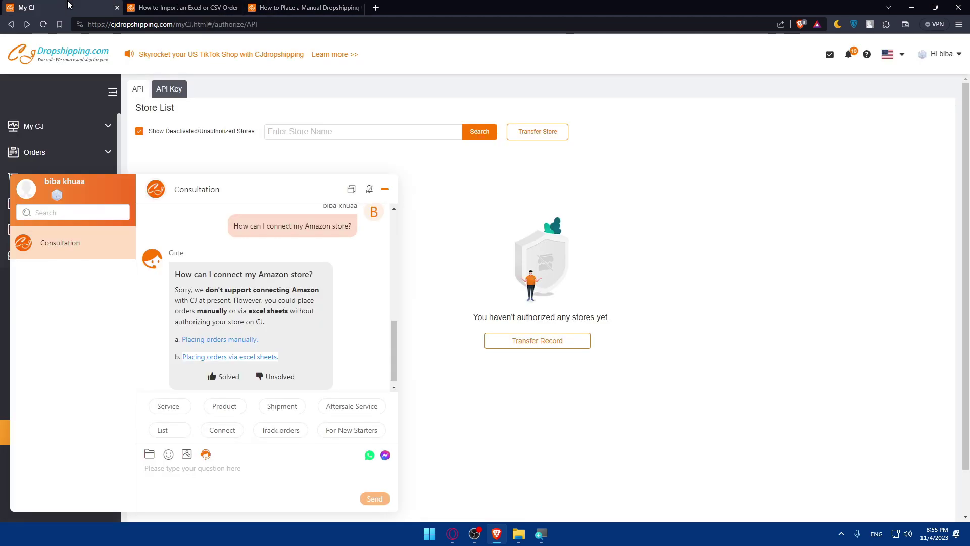
left_click(384, 189)
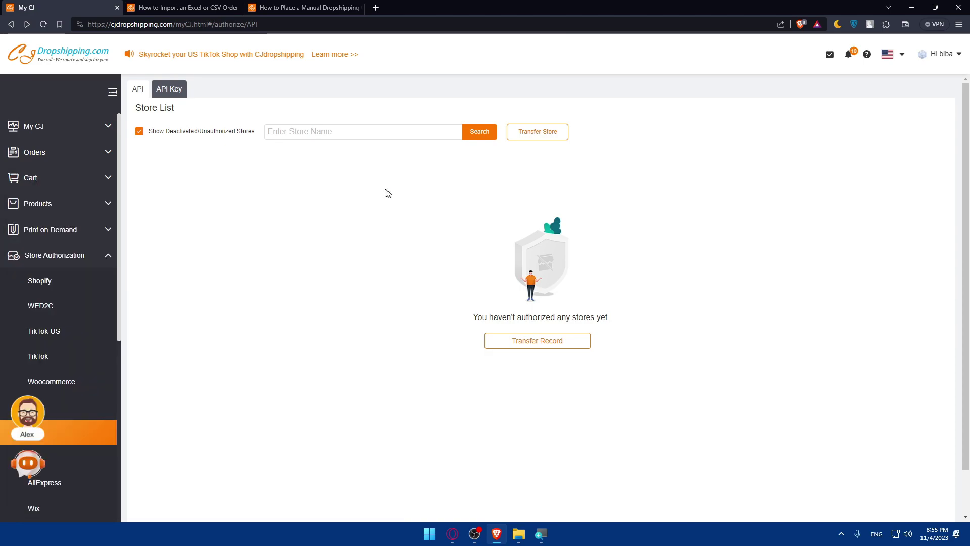
left_click(74, 154)
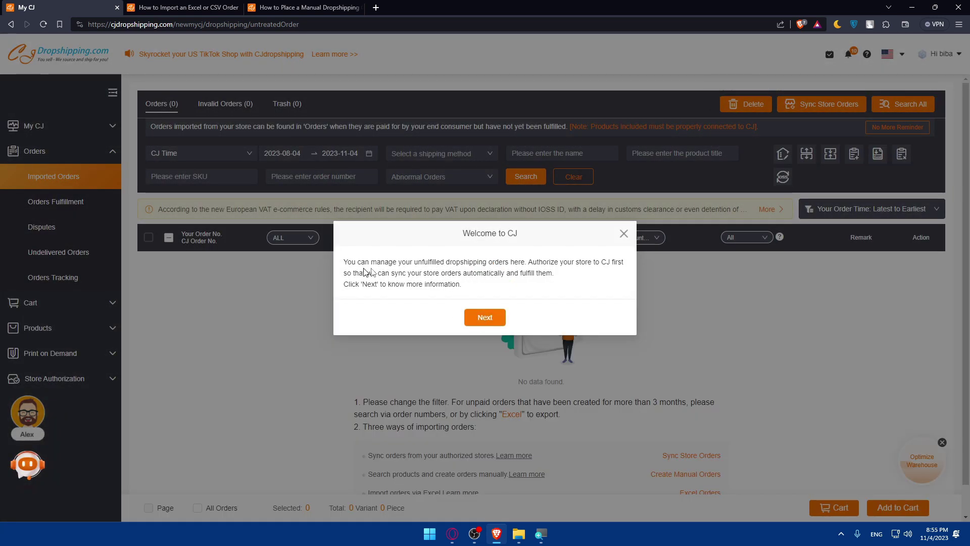
left_click_drag(410, 262, 468, 284)
left_click_drag(540, 284, 493, 293)
Step through the Imported Orders welcome tour, dismiss the tutorials, and open the Excel import dialog.
left_click(481, 321)
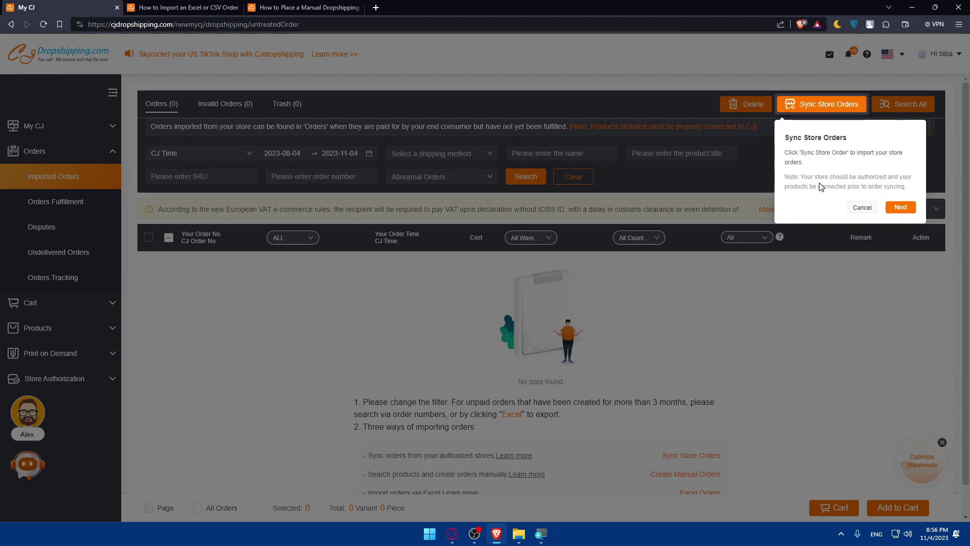
left_click(898, 208)
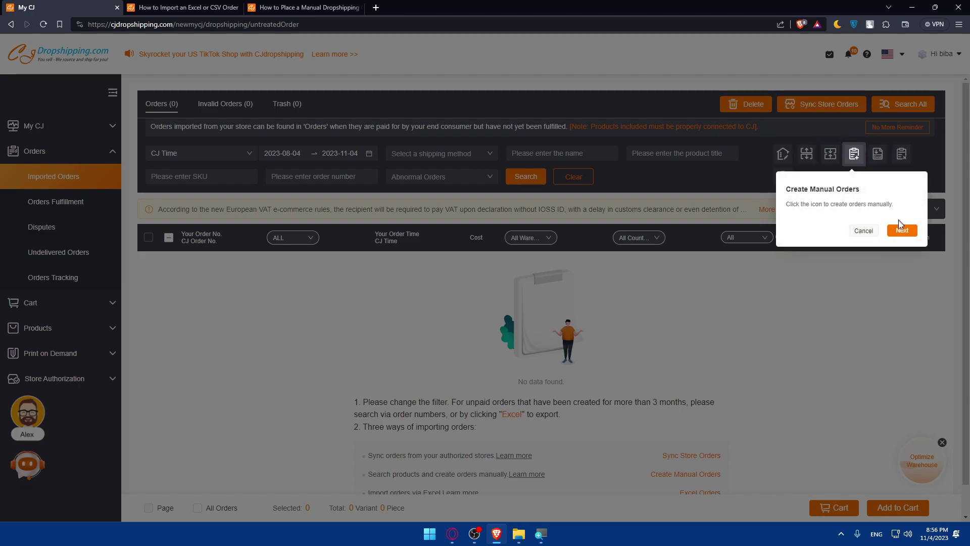
left_click(901, 228)
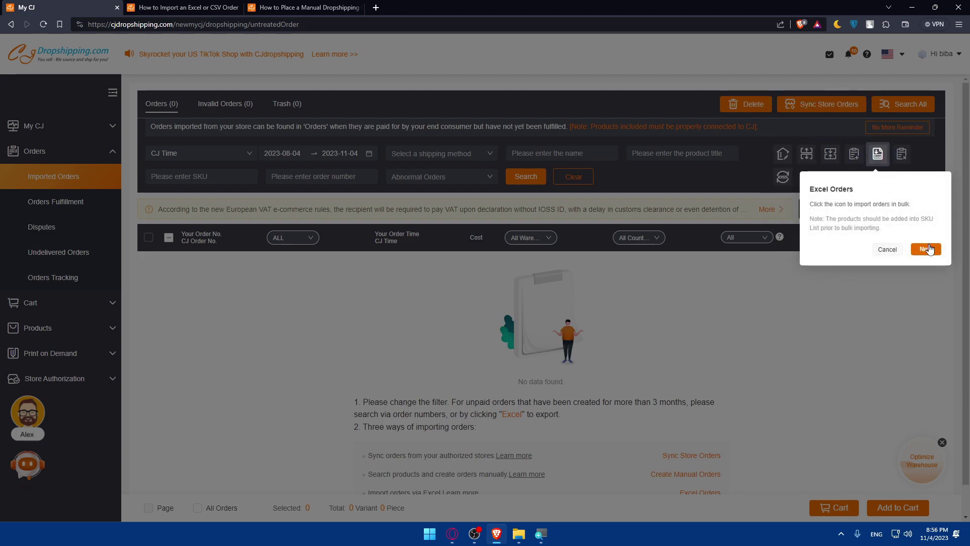
left_click(926, 249)
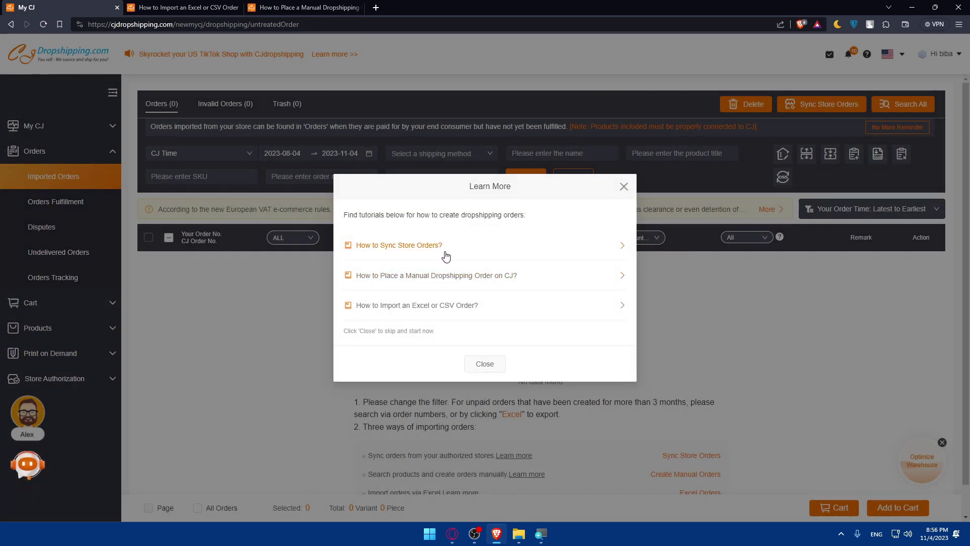
left_click(477, 364)
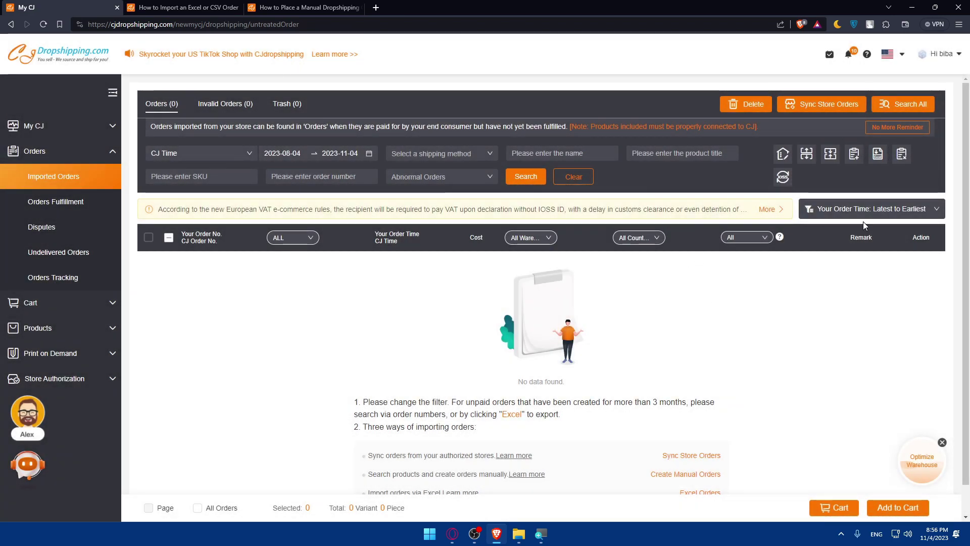
left_click(881, 157)
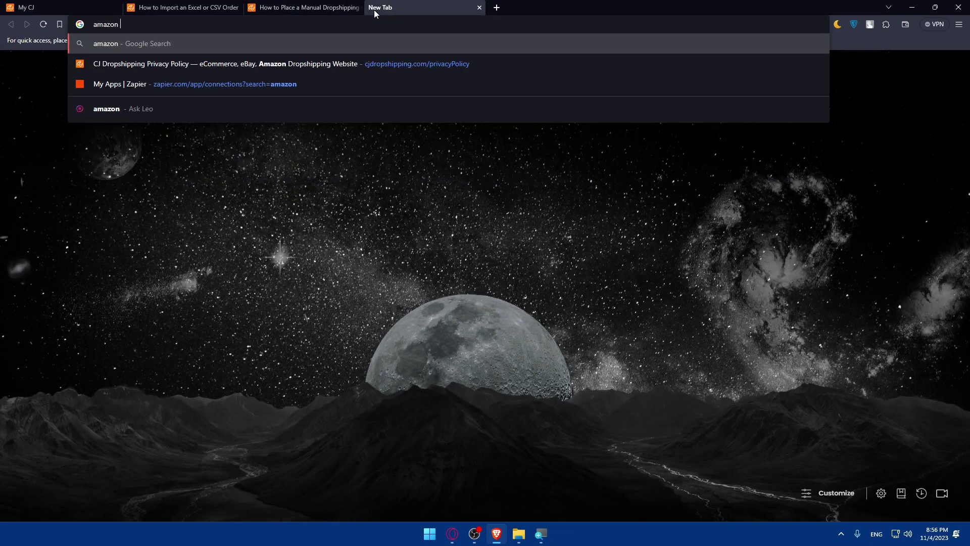
Search the web for 'amazon seller' and open the Seller Central result.
type("ll")
key("BackSpace")
key("BackSpace")
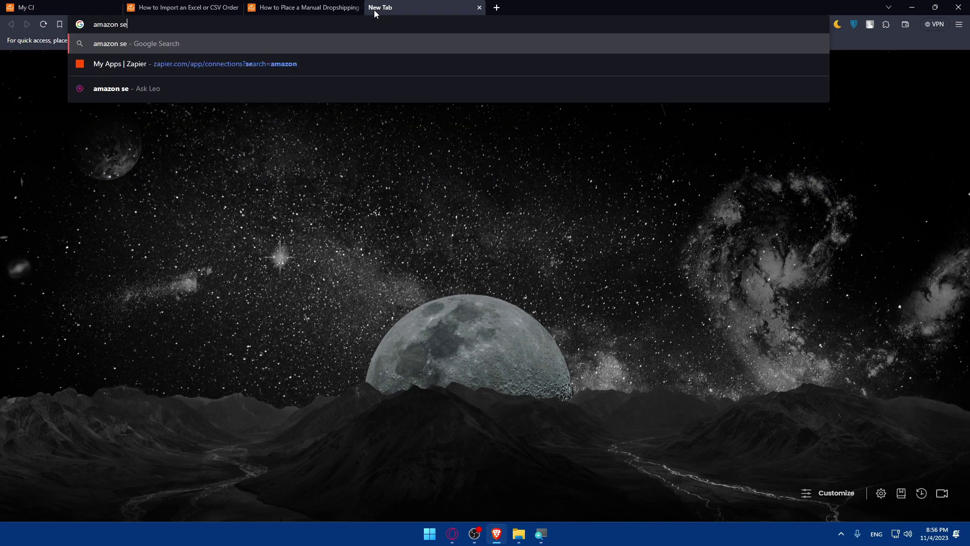
type("ller")
key("Return")
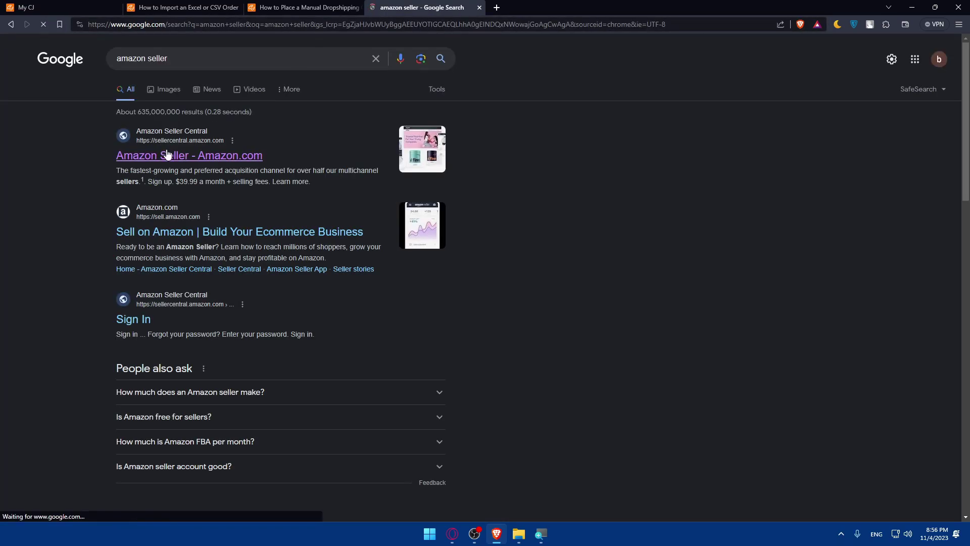
left_click(167, 154)
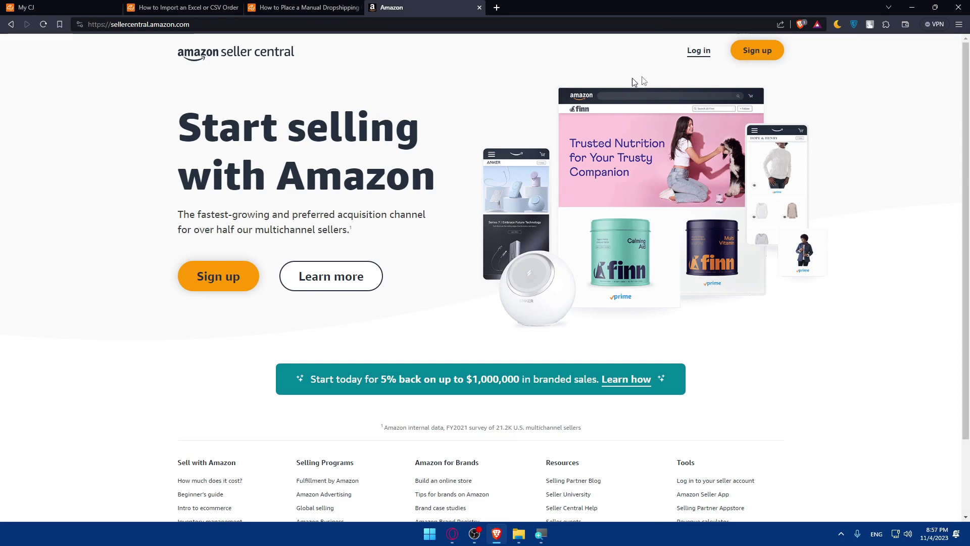
Sign in with the saved e-mail and password, then start password recovery after the error.
left_click(698, 51)
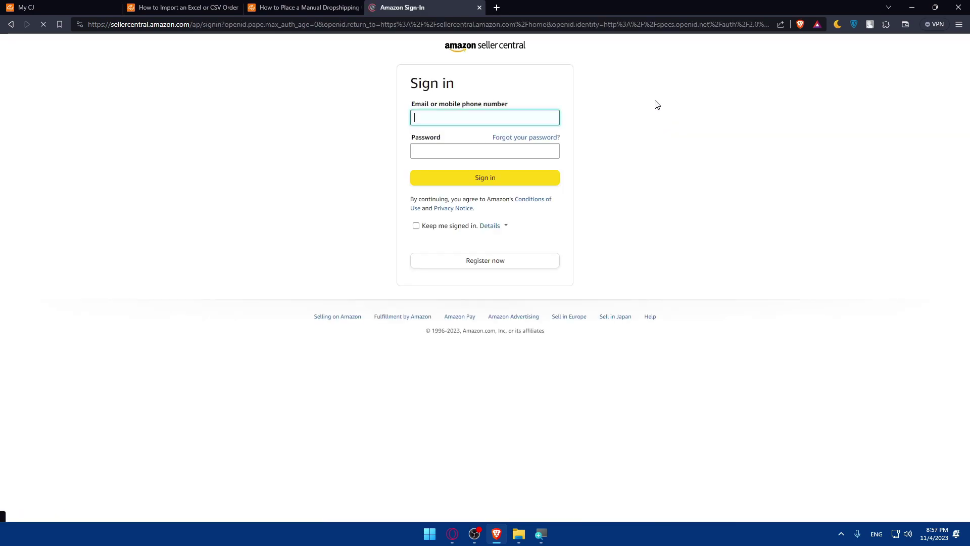
left_click(513, 112)
left_click(498, 143)
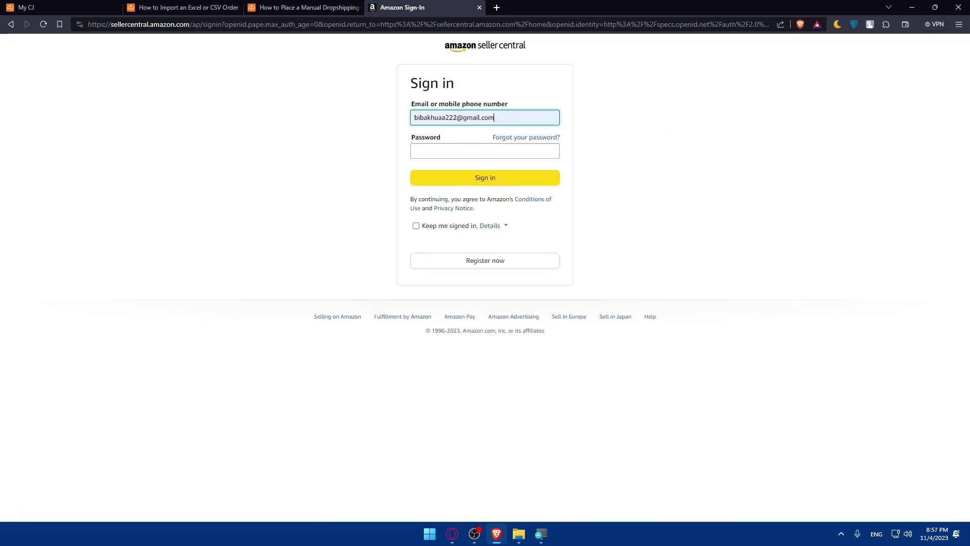
left_click(498, 148)
type("•")
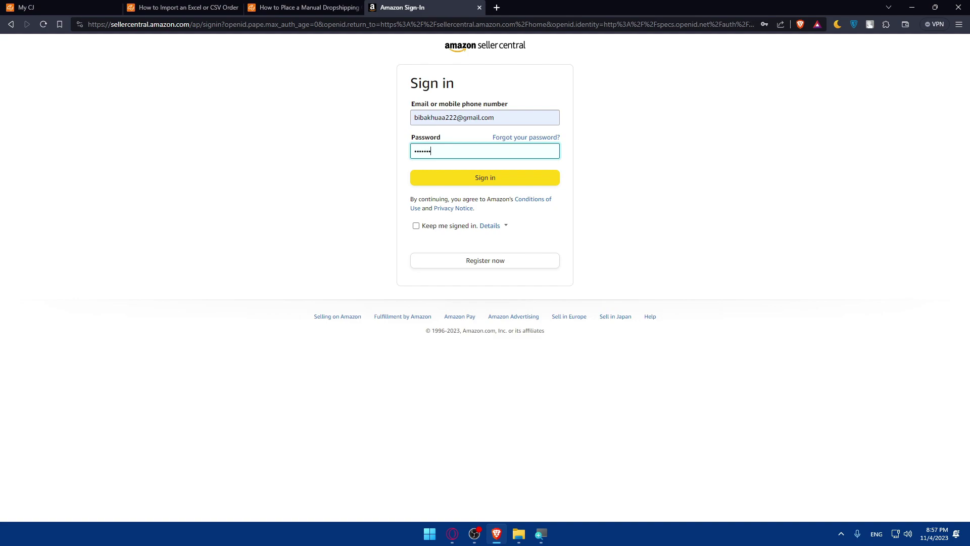
type("•••••••••")
left_click(469, 179)
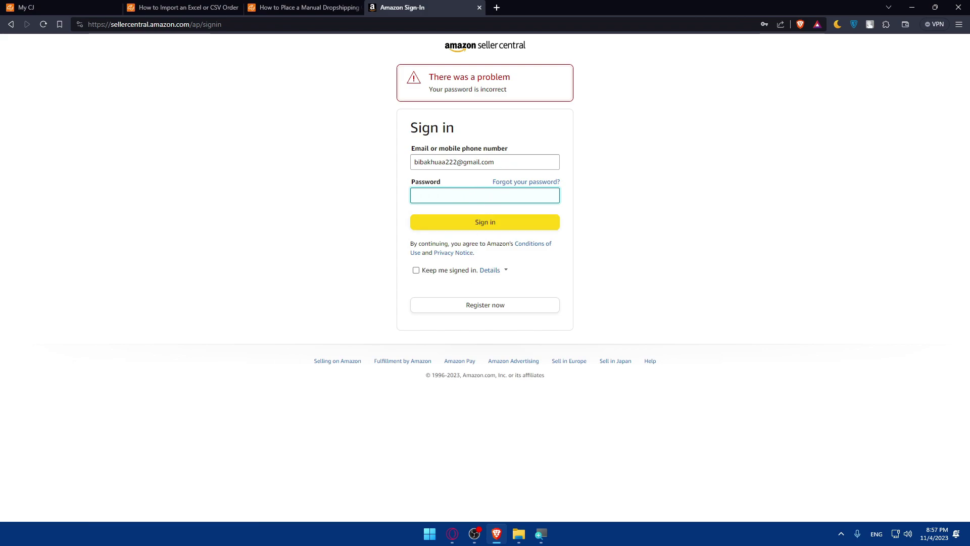
left_click(505, 183)
Verify with the one-time code from Amazon's e-mail and save a new password.
left_click(498, 170)
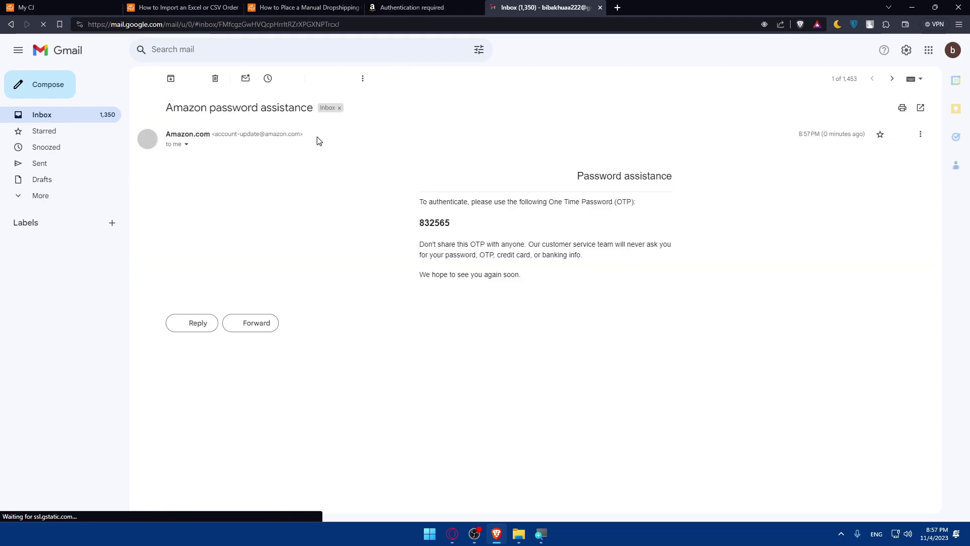
left_click_drag(464, 212, 390, 226)
left_click(400, 226)
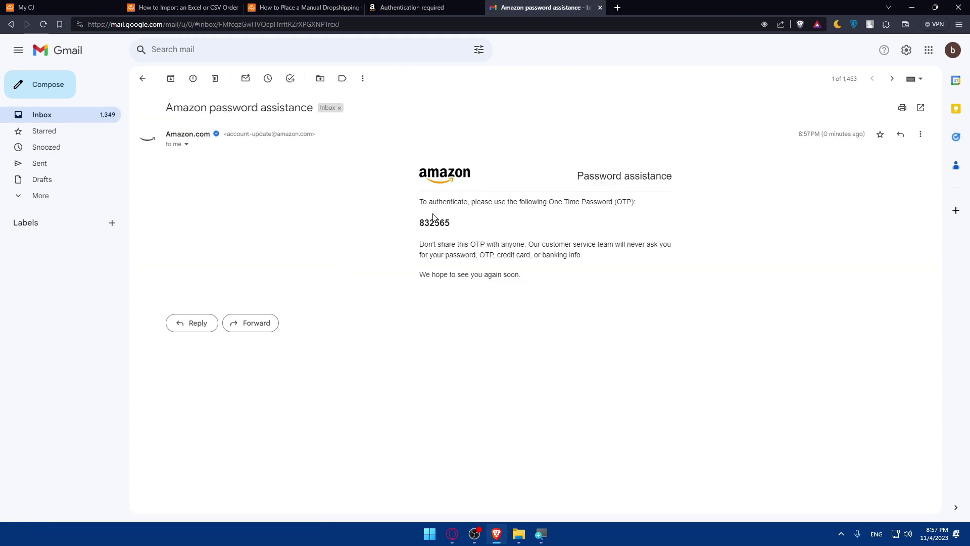
left_click(426, 4)
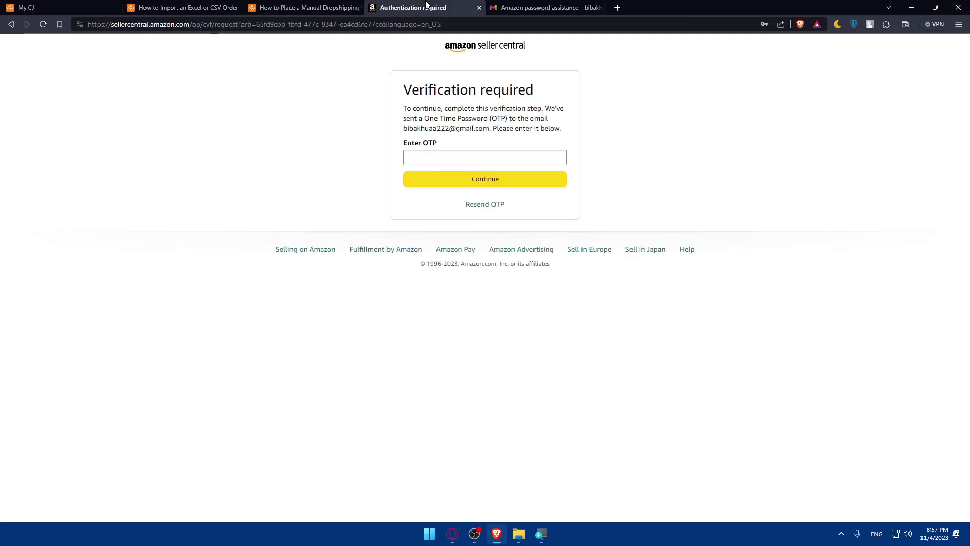
left_click(465, 156)
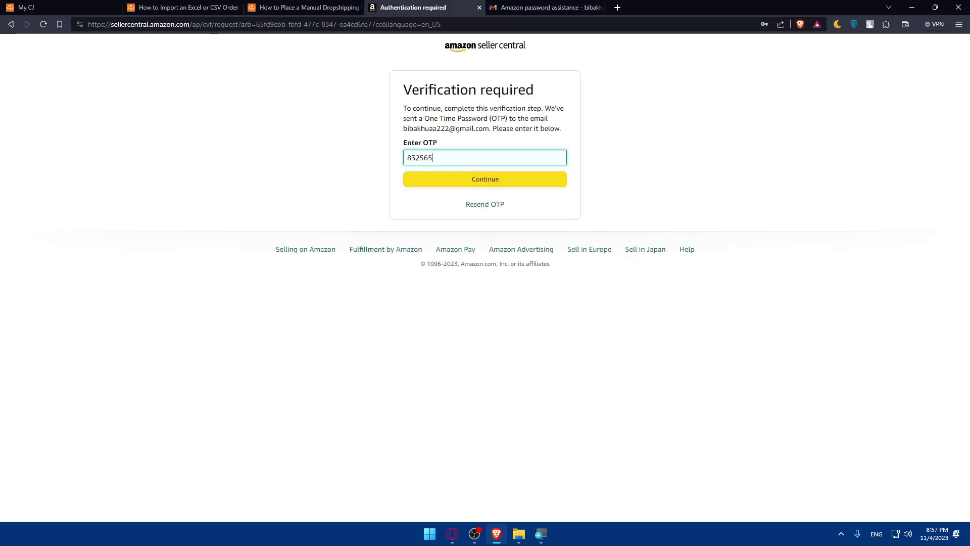
left_click(470, 175)
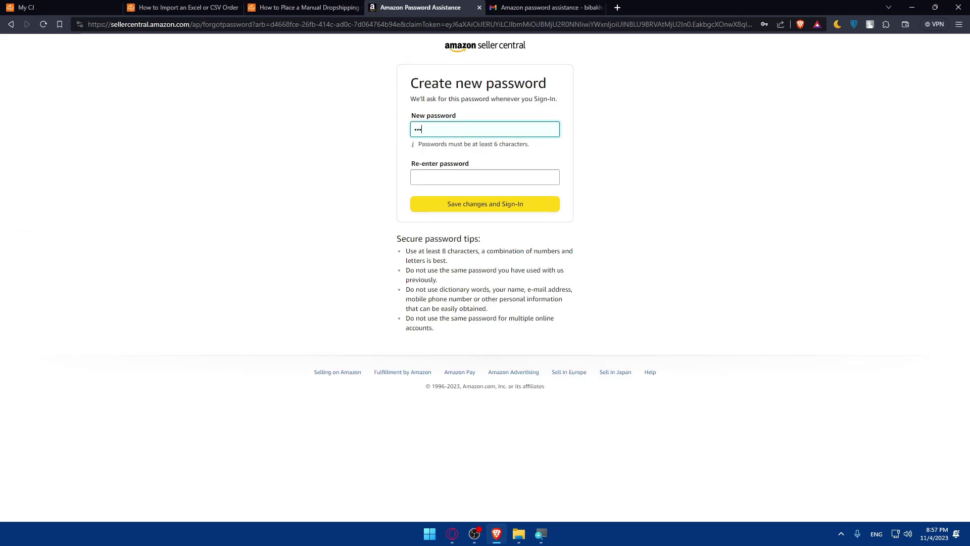
left_click(473, 172)
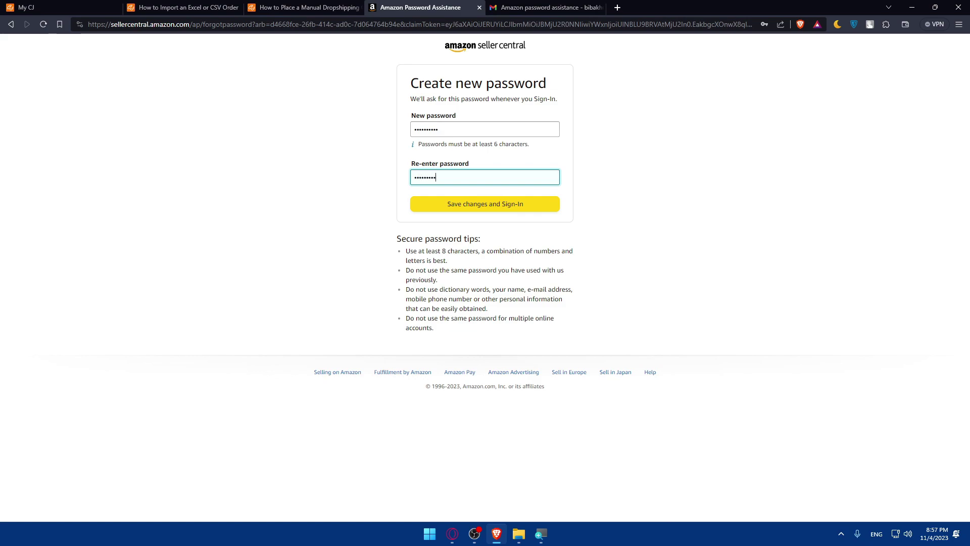
left_click(488, 204)
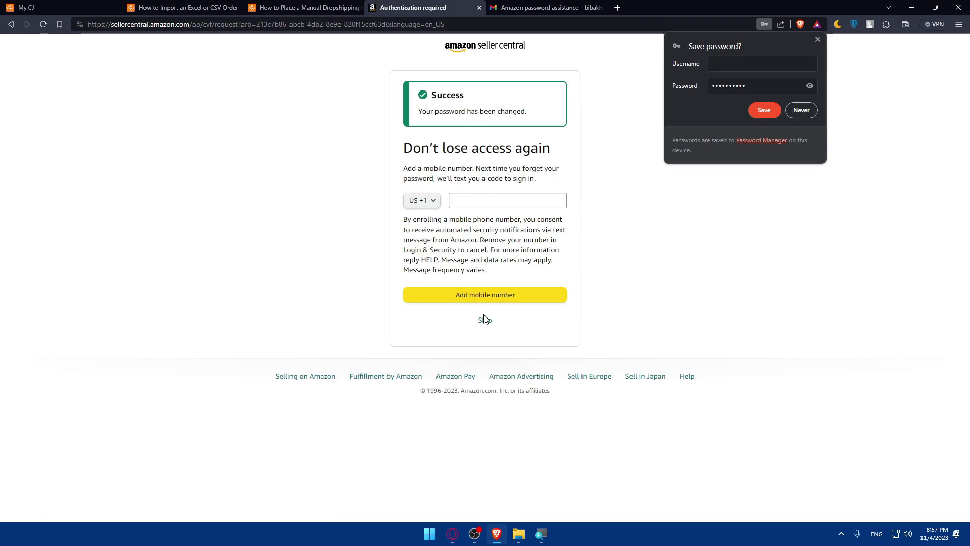
Skip adding a mobile number and save the new login in the browser.
left_click(484, 319)
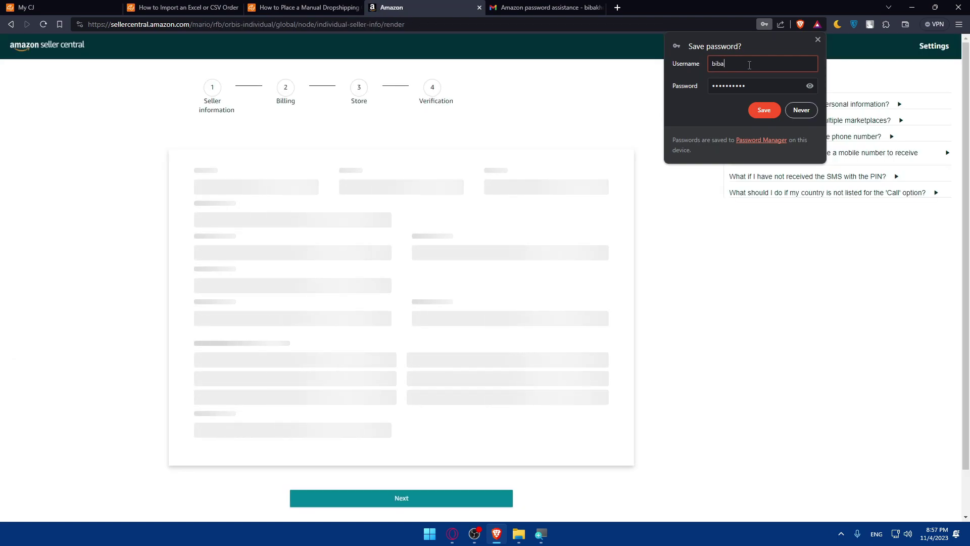
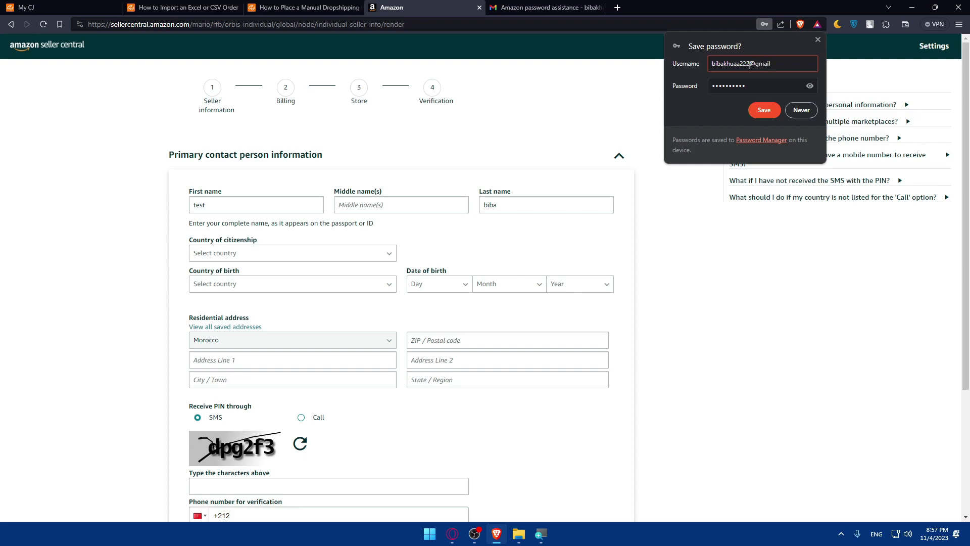
left_click(770, 111)
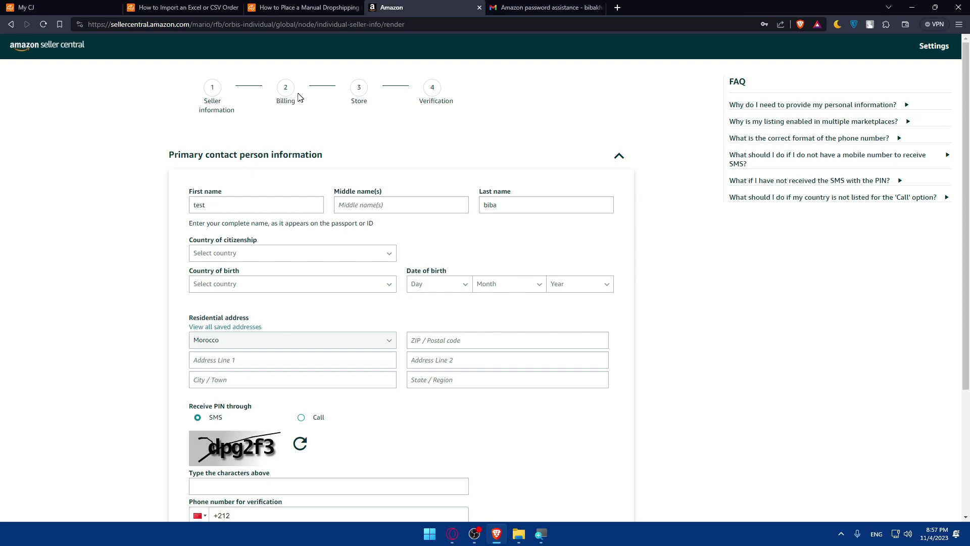
Try continuing past the seller information form, then close the Gmail tabs.
scroll(275, 96, "down", 3)
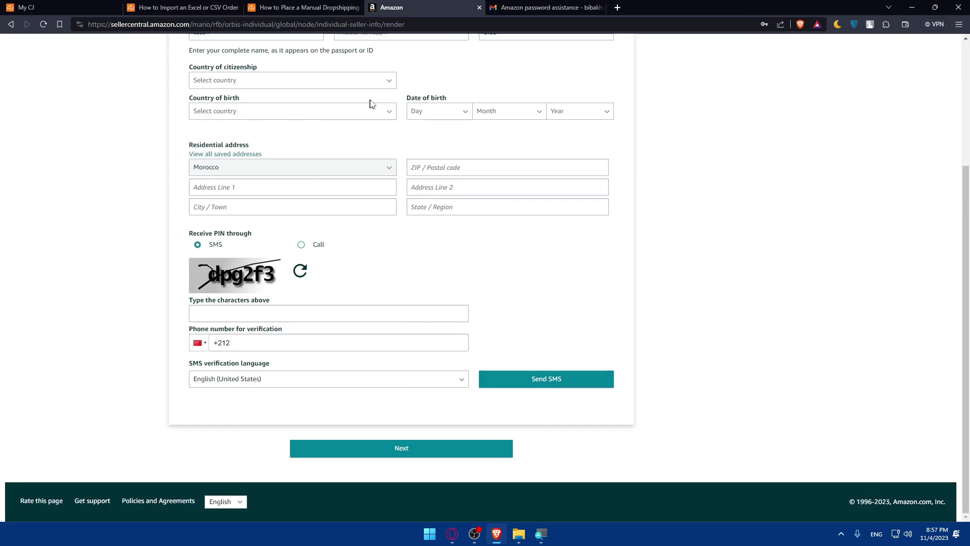
left_click(416, 449)
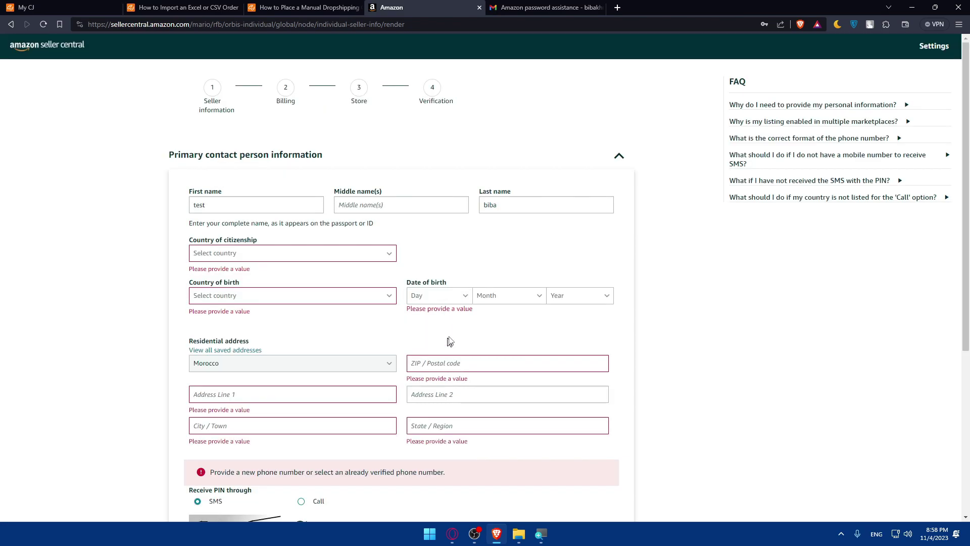
mouse_move(934, 45)
left_click(561, 8)
left_click(599, 8)
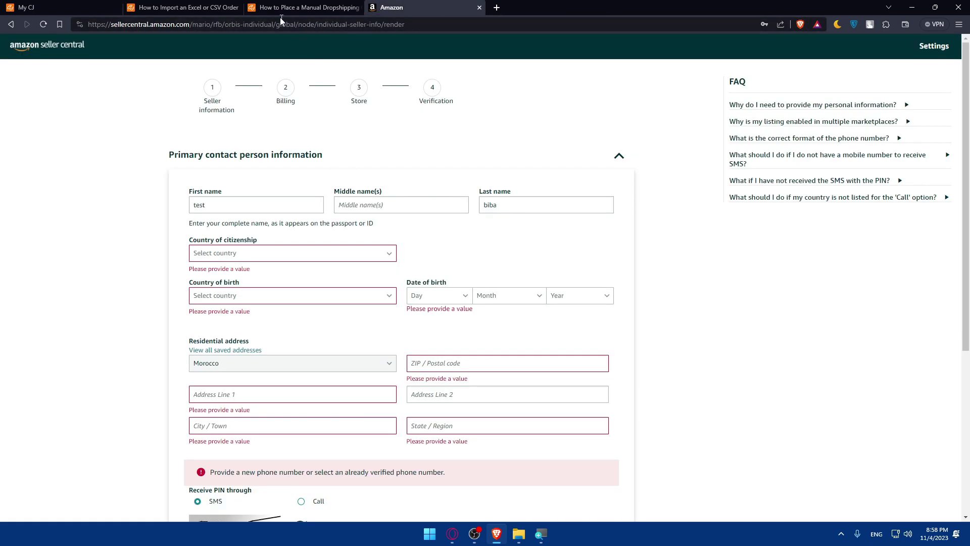
Back on the My CJ orders tab, open the Excel file upload chooser and cancel it.
key("ctrl+shift+Tab")
key("ctrl+shift+Tab")
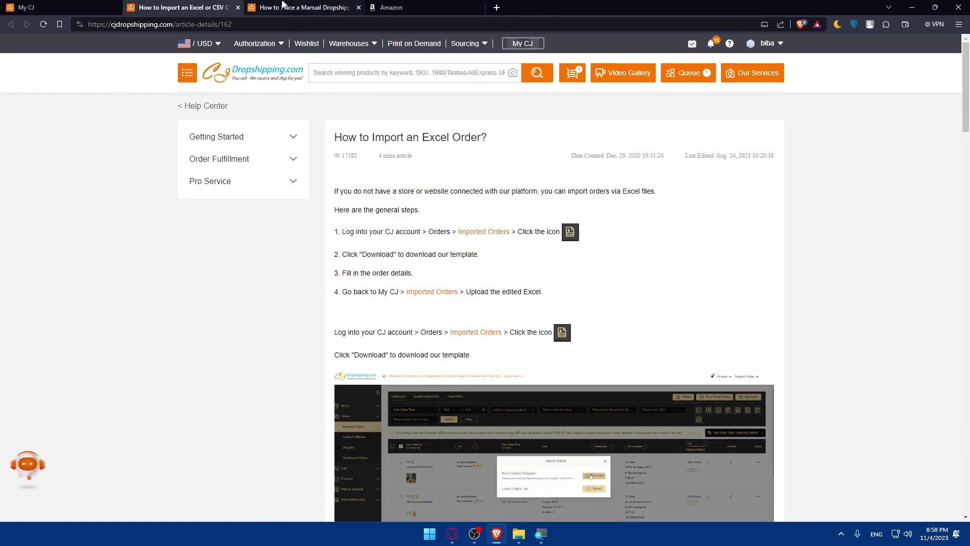
key("ctrl+Tab")
key("ctrl+Tab")
key("ctrl+Tab")
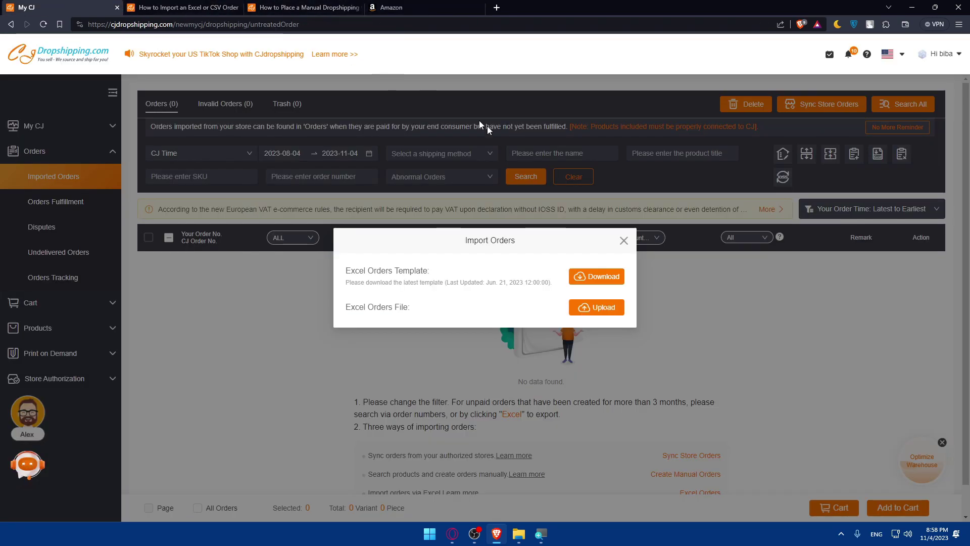
left_click(596, 307)
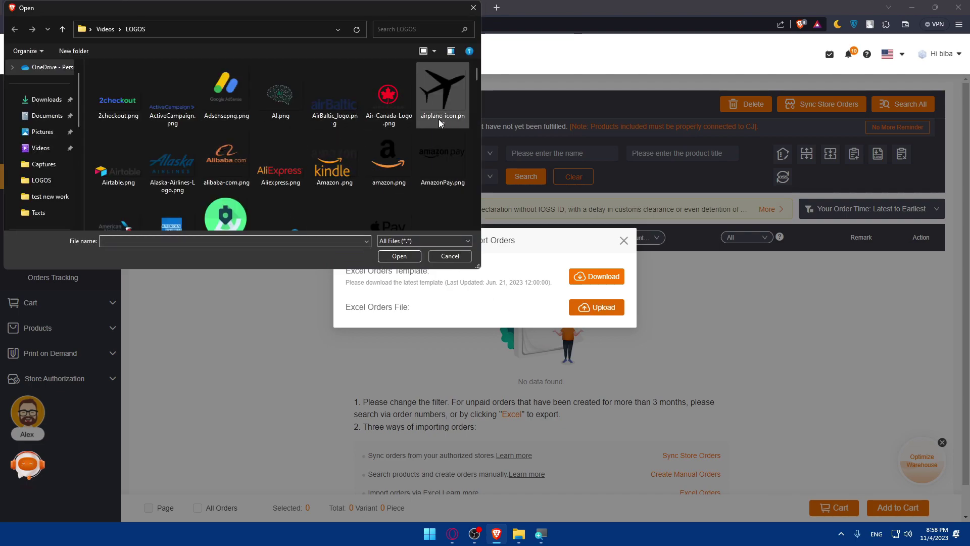
key("Escape")
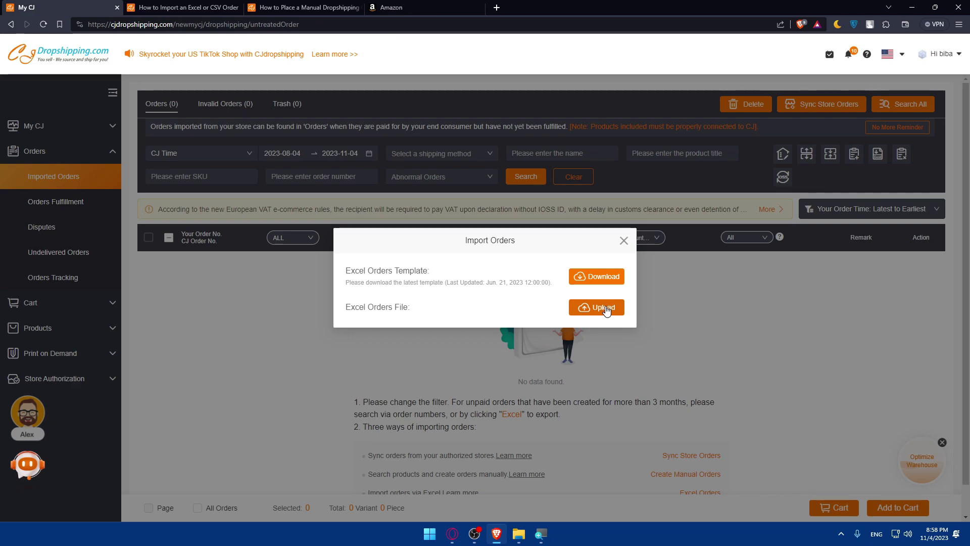
Start the Excel template download, cancel the save, close Import Orders, and return to Amazon.
left_click(590, 277)
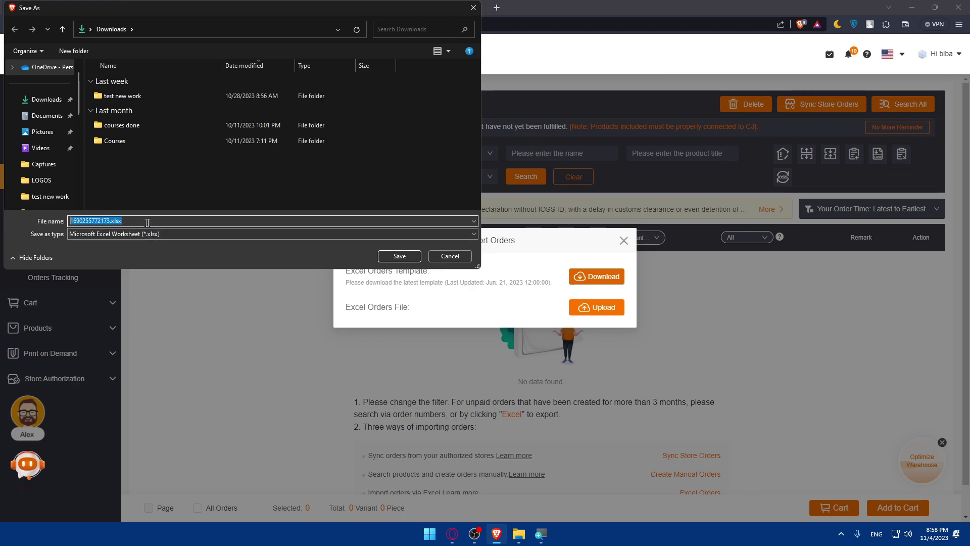
left_click(298, 235)
left_click(177, 243)
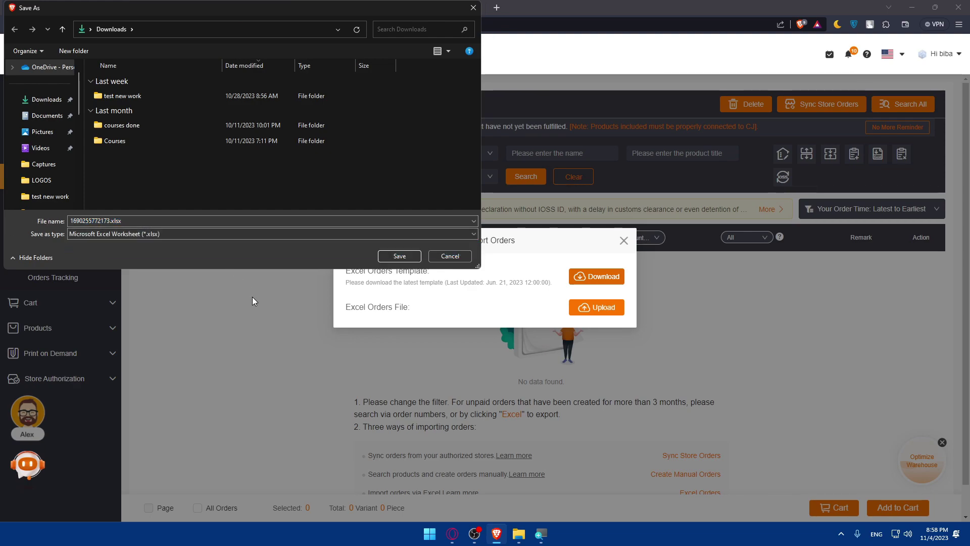
left_click(437, 257)
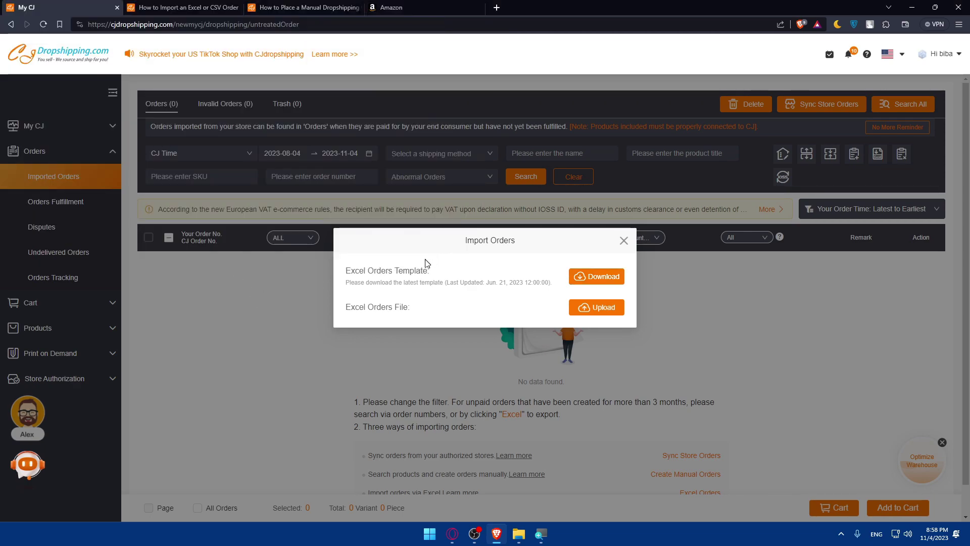
left_click(624, 241)
left_click(394, 8)
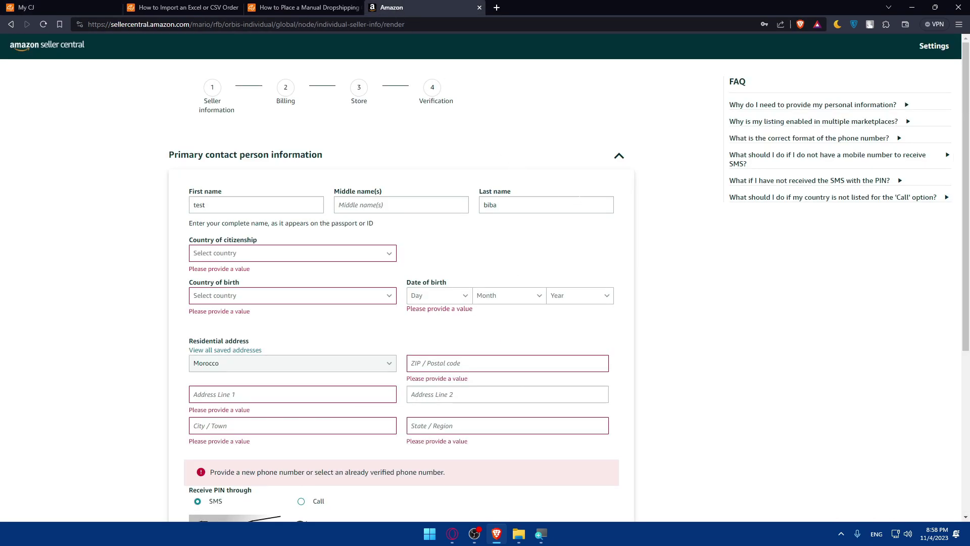
Return to Imported Orders and open then close the Excel import dialog.
left_click(30, 7)
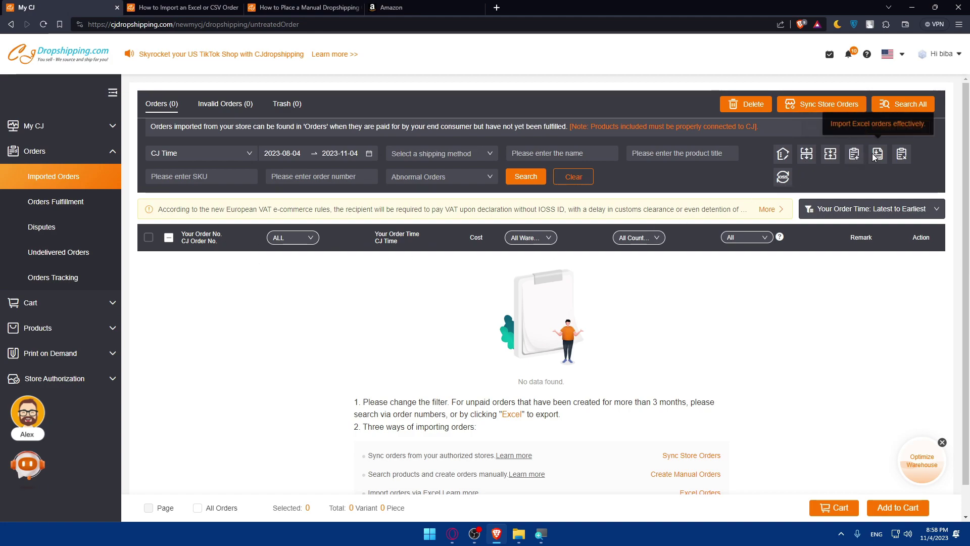
left_click(855, 155)
left_click(623, 241)
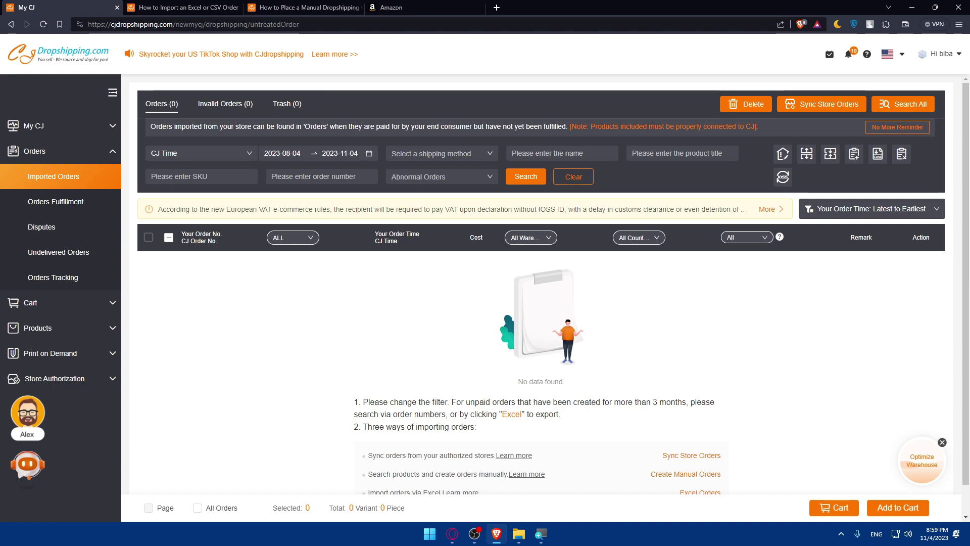
Expand Store Authorization in the sidebar and scroll its platform list, which has no Amazon.
left_click(54, 378)
scroll(65, 373, "down", 5)
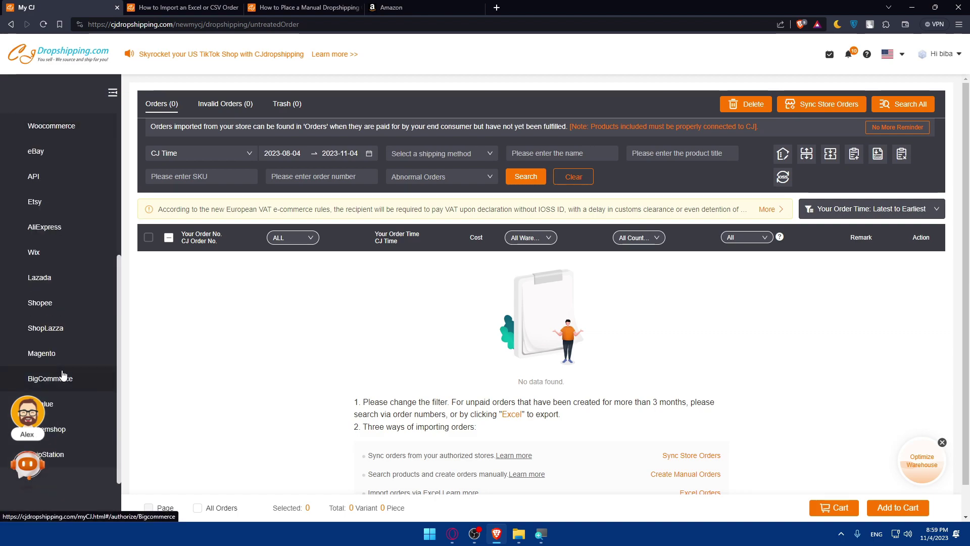
scroll(84, 212, "up", 3)
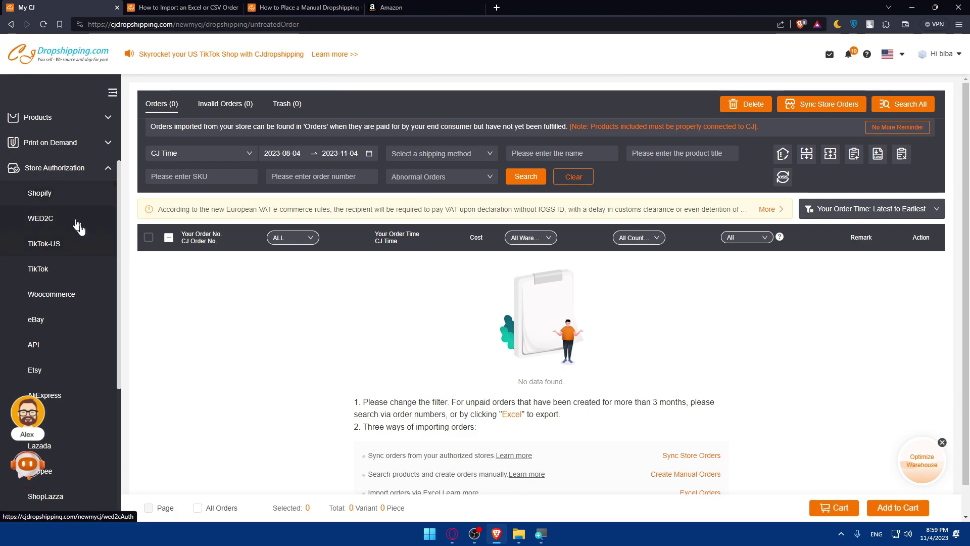
scroll(76, 308, "down", 2)
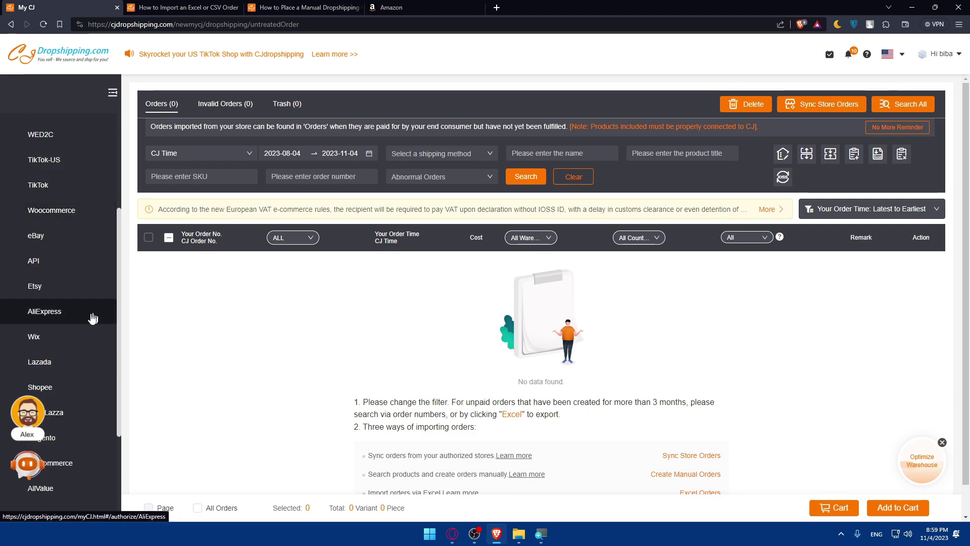
scroll(61, 336, "down", 3)
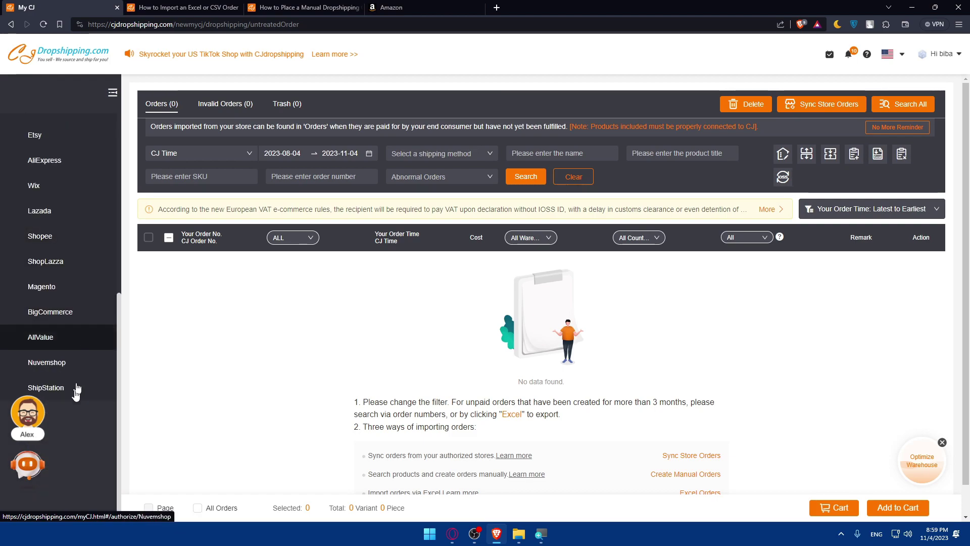